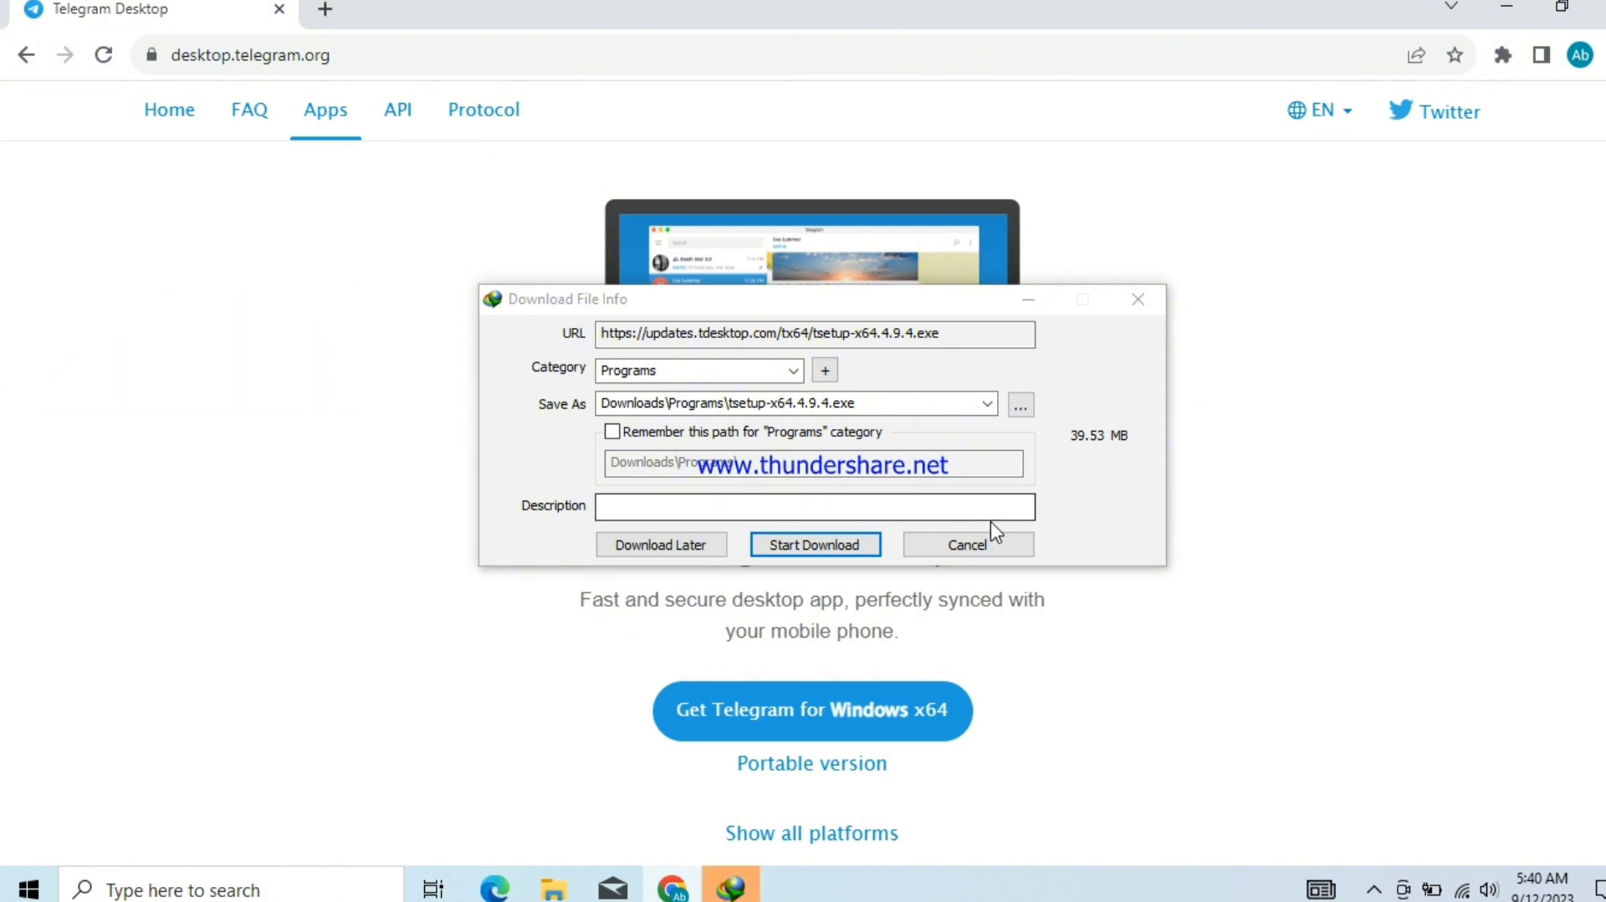
Download the Telegram installer tsetup-x64.4.9.4.exe to the Programs downloads folder and run it.
left_click(818, 547)
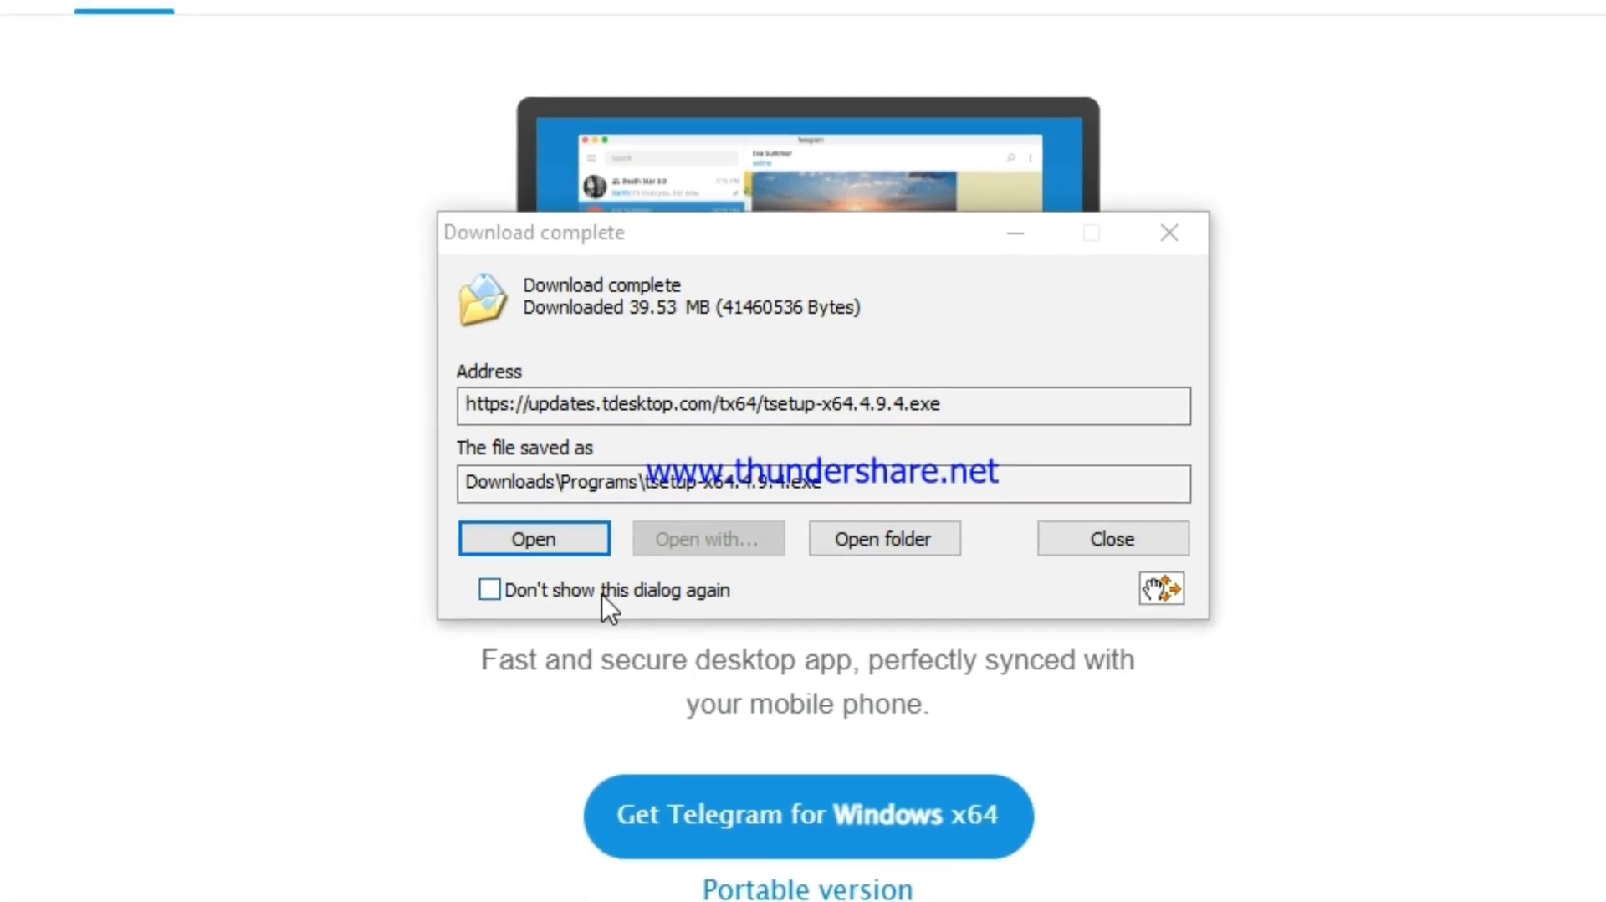
left_click(559, 543)
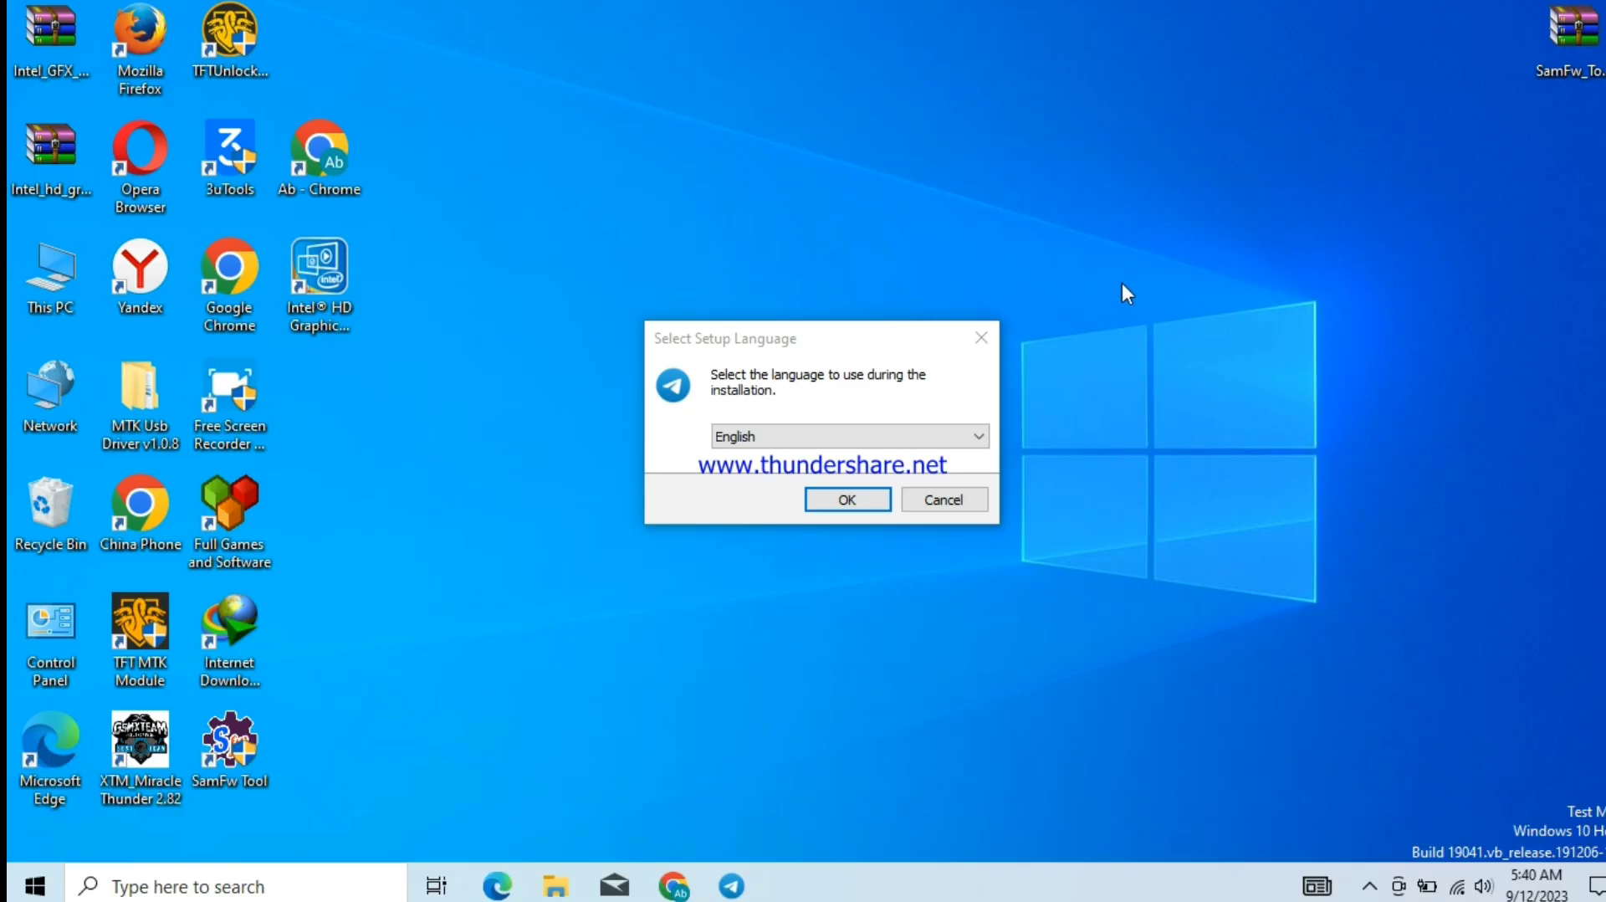
Review the available setup languages and continue the installation with English.
left_click(986, 442)
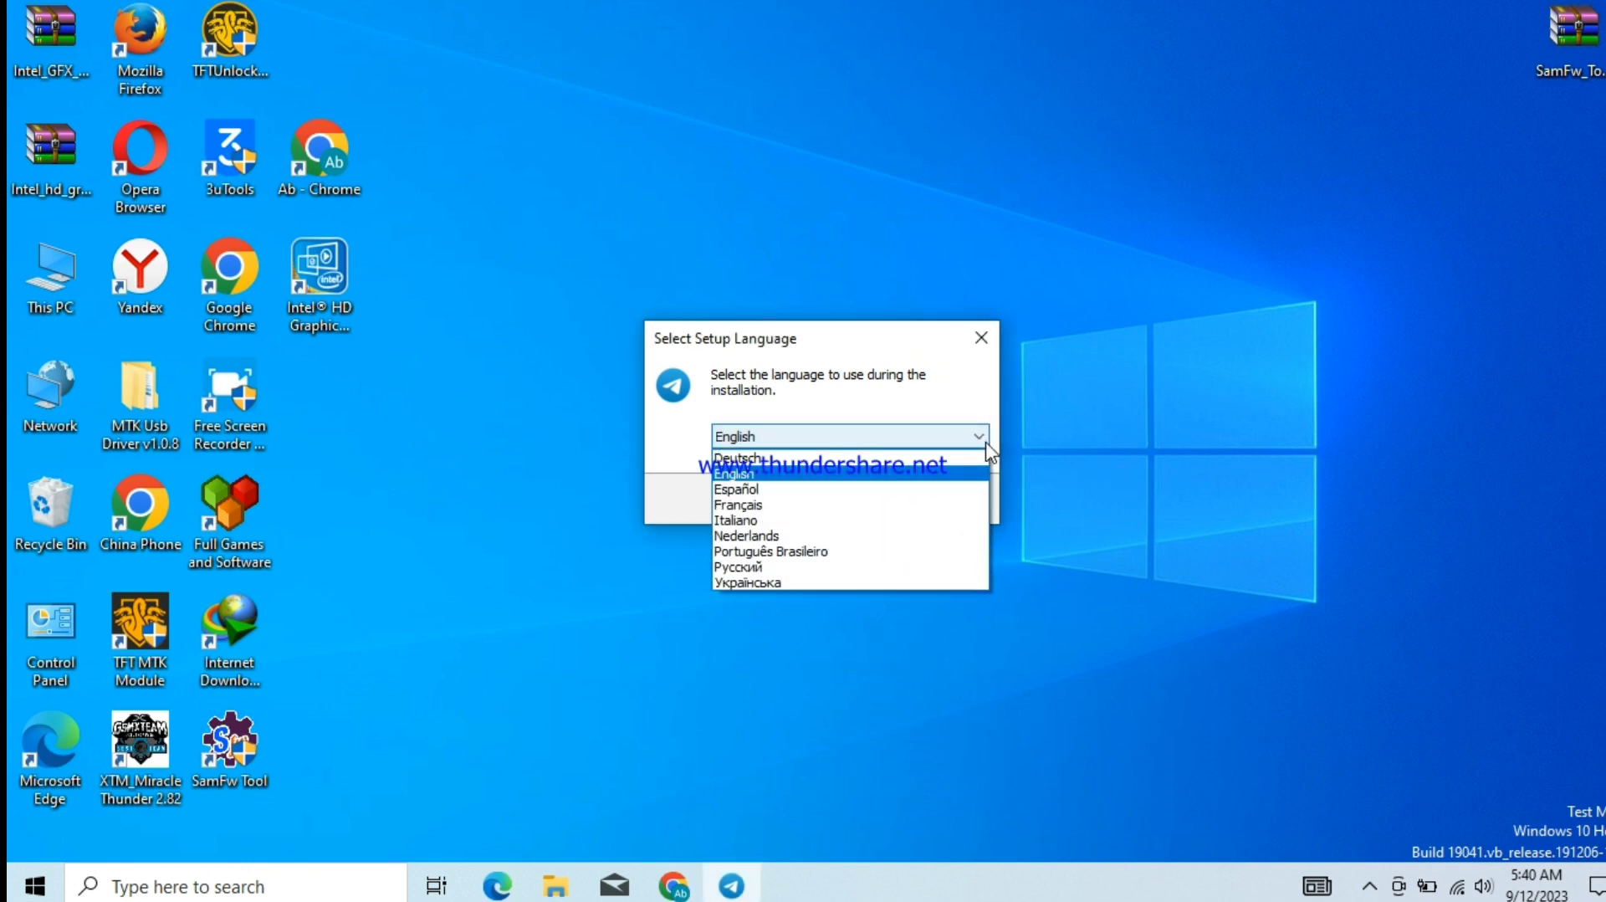
left_click(1102, 396)
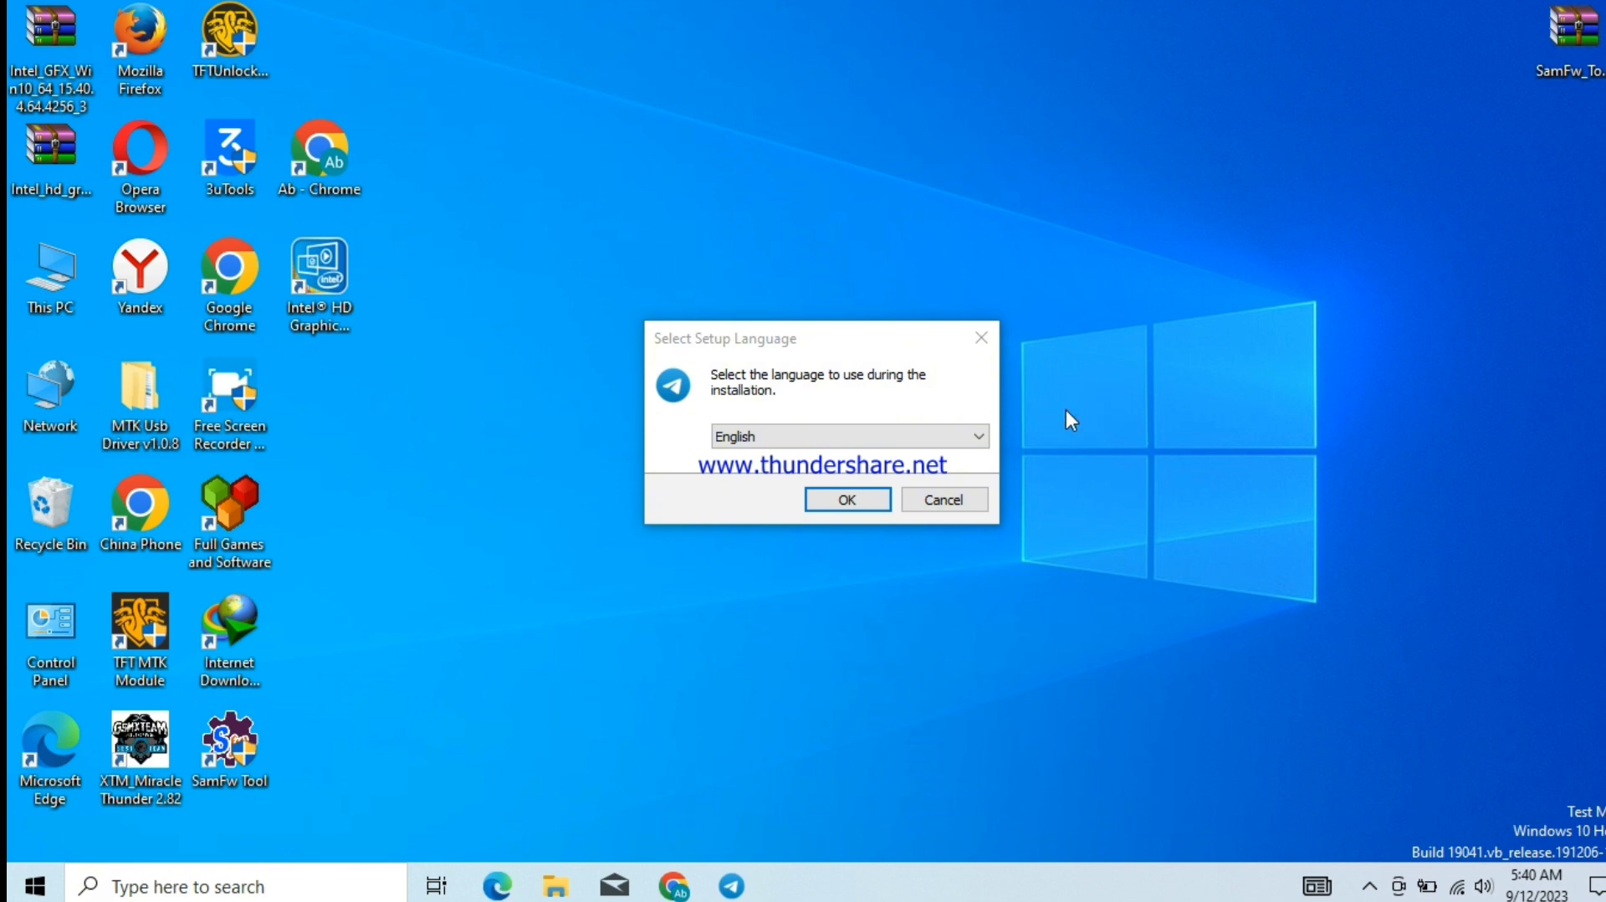
left_click(981, 435)
left_click(981, 435)
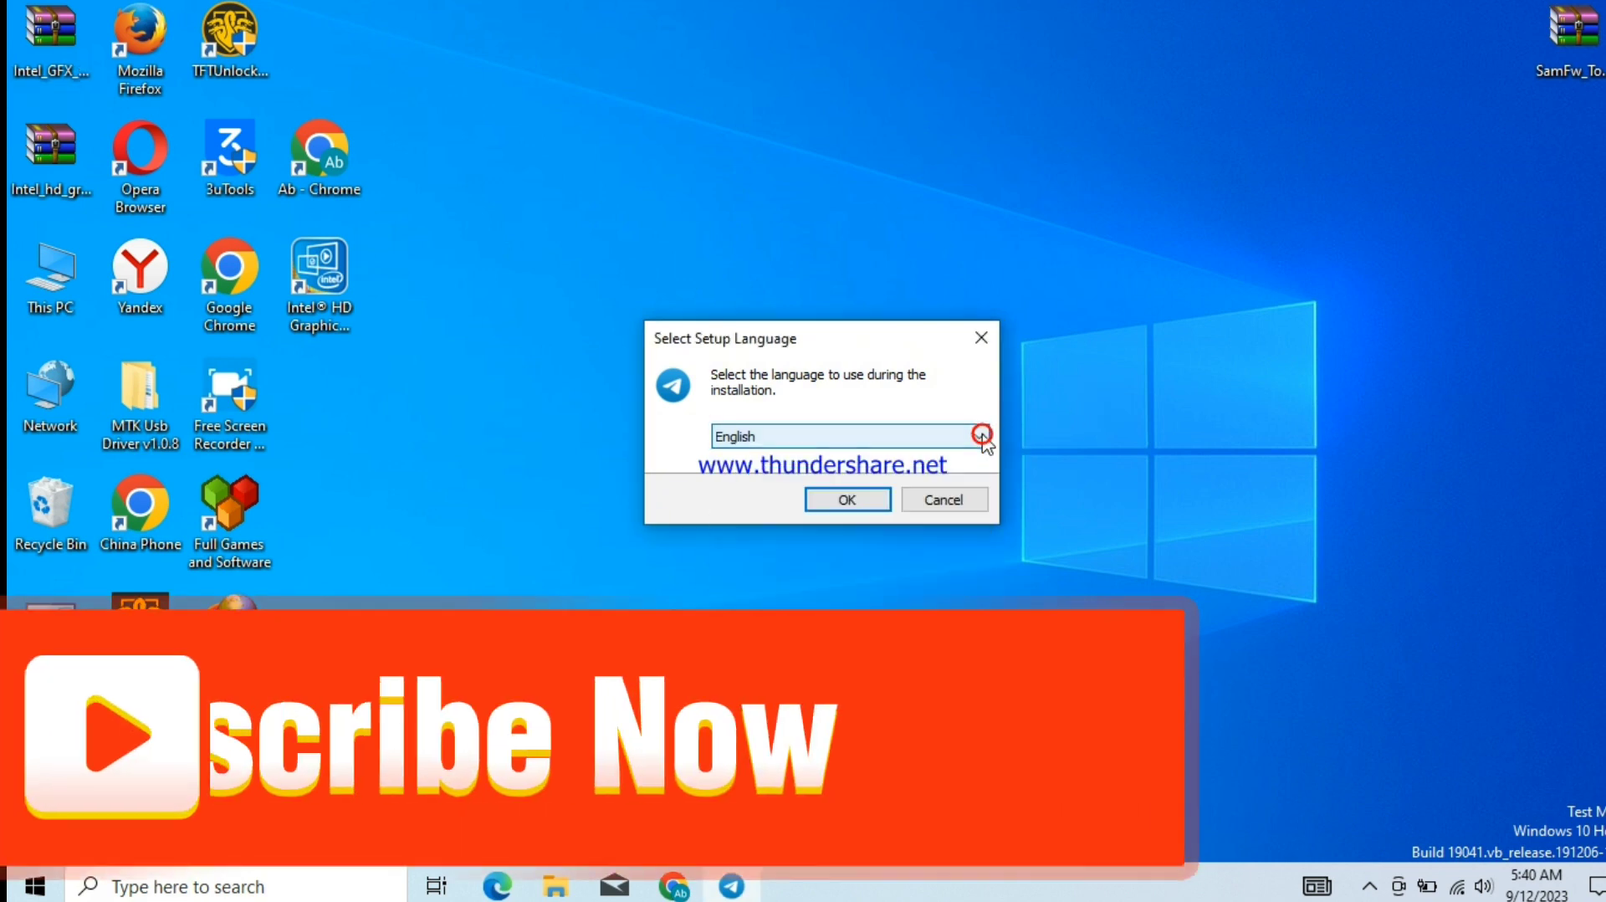
left_click(847, 500)
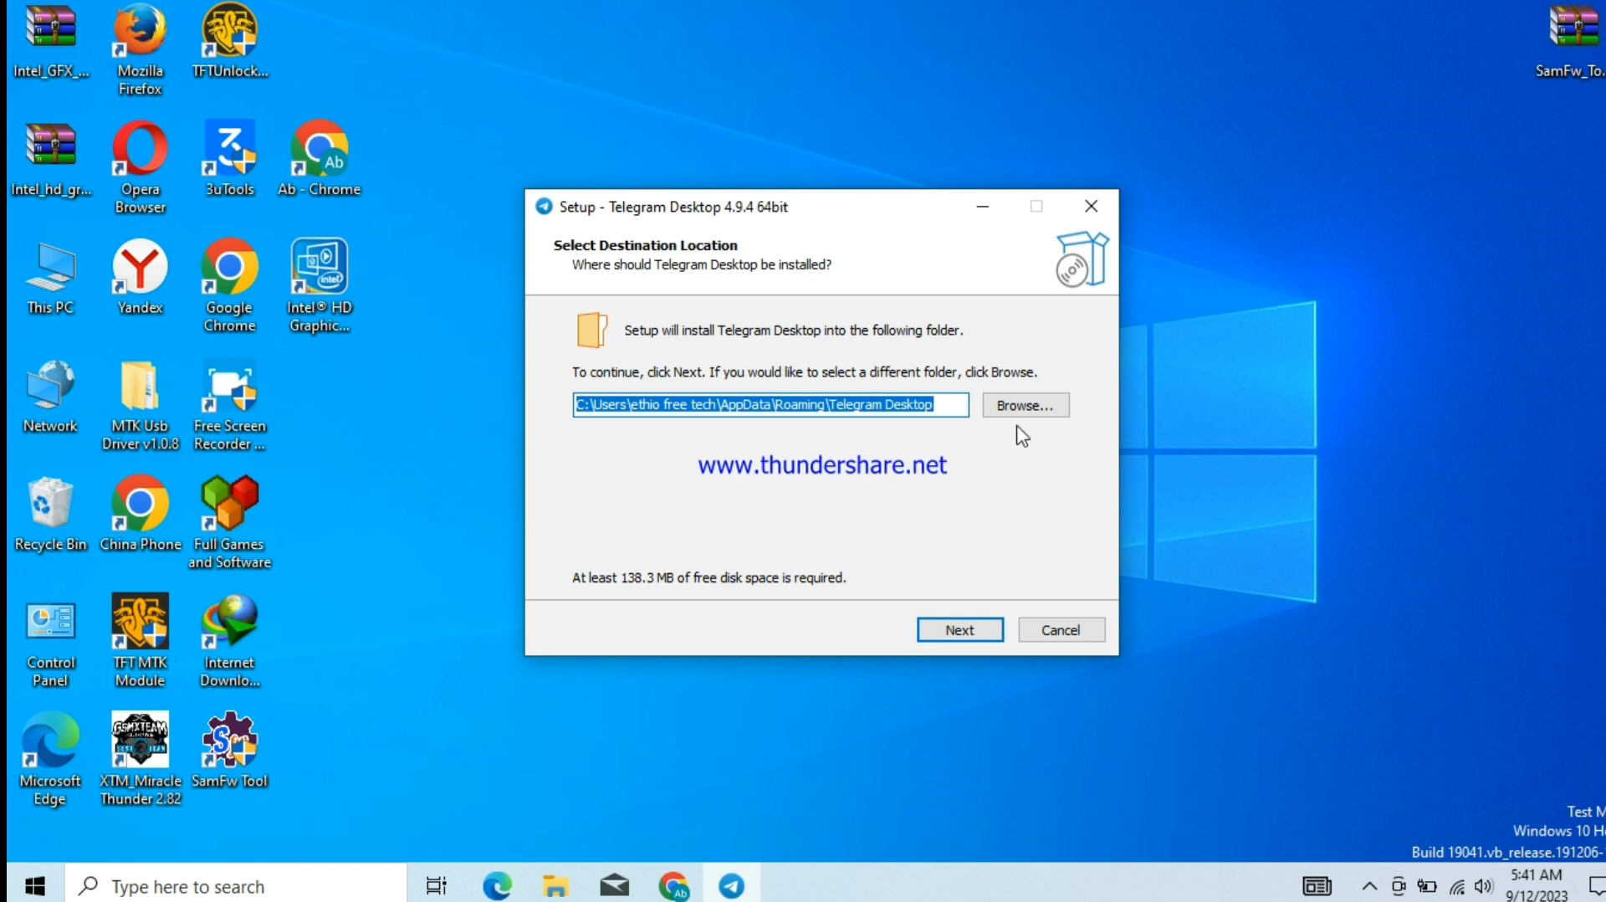
Accept the default Telegram Desktop destination folder and Start Menu folder in the setup wizard.
left_click(1032, 404)
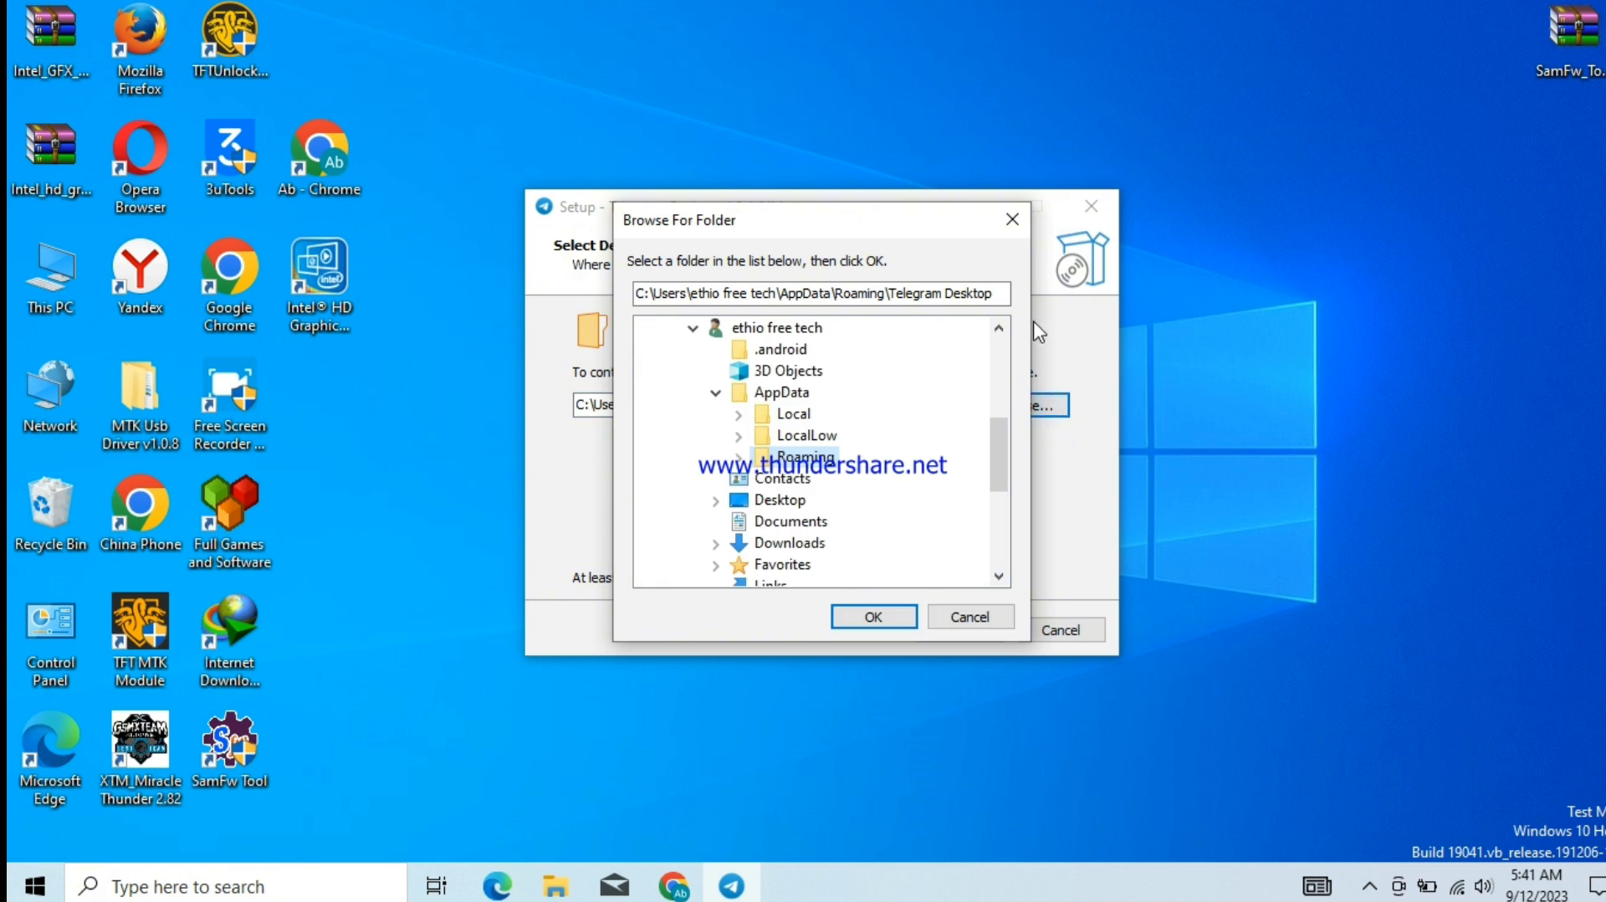
left_click(1013, 219)
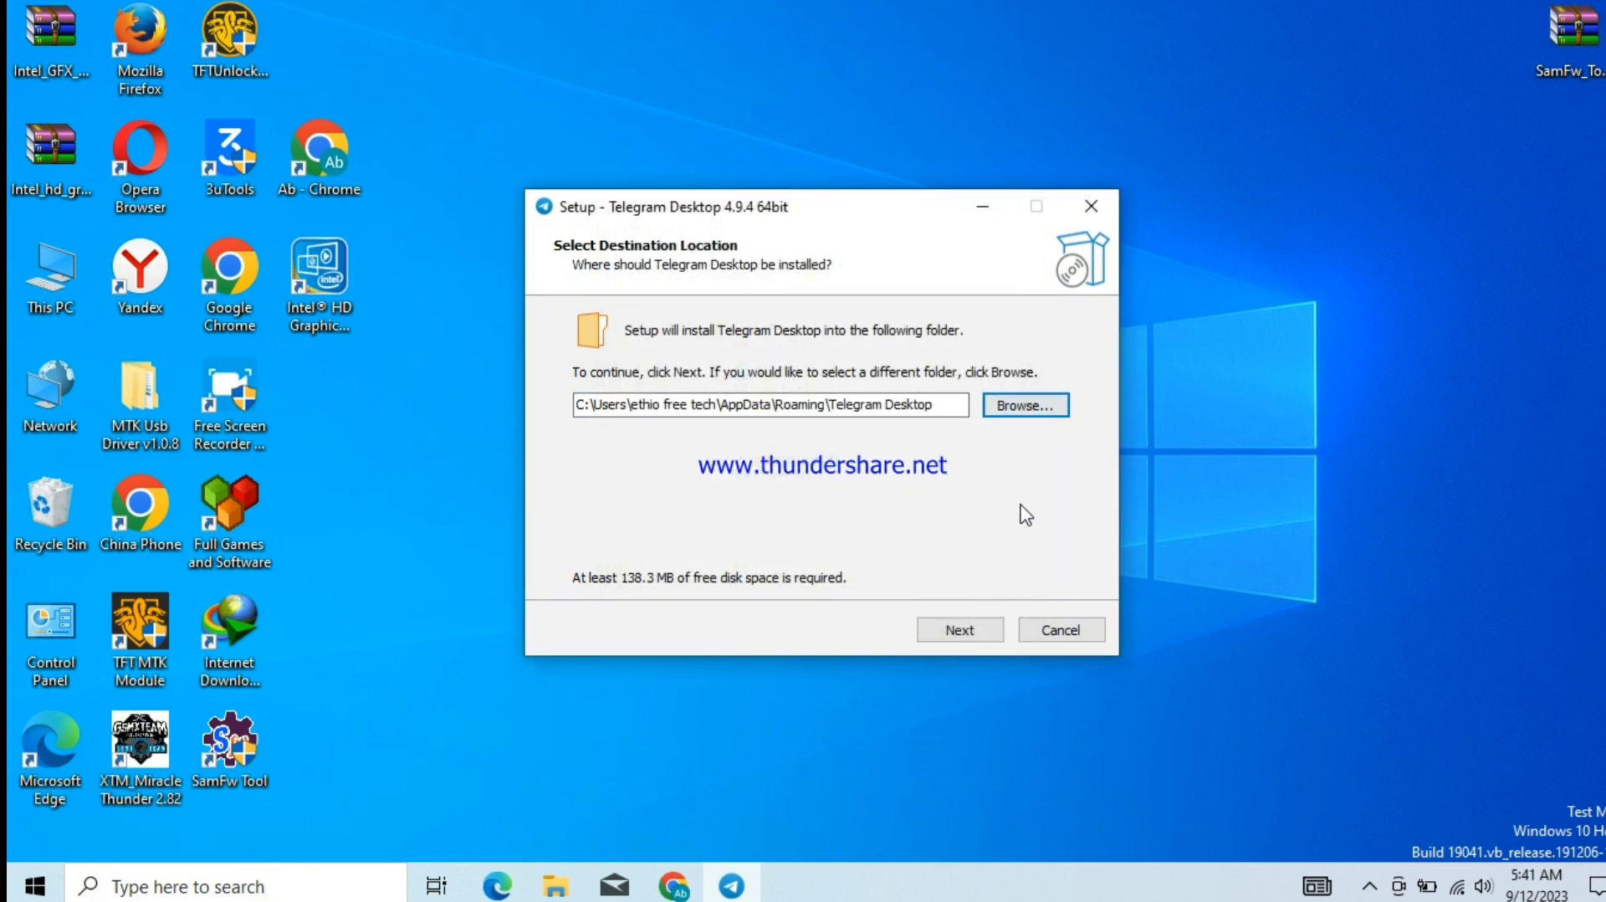
left_click(960, 632)
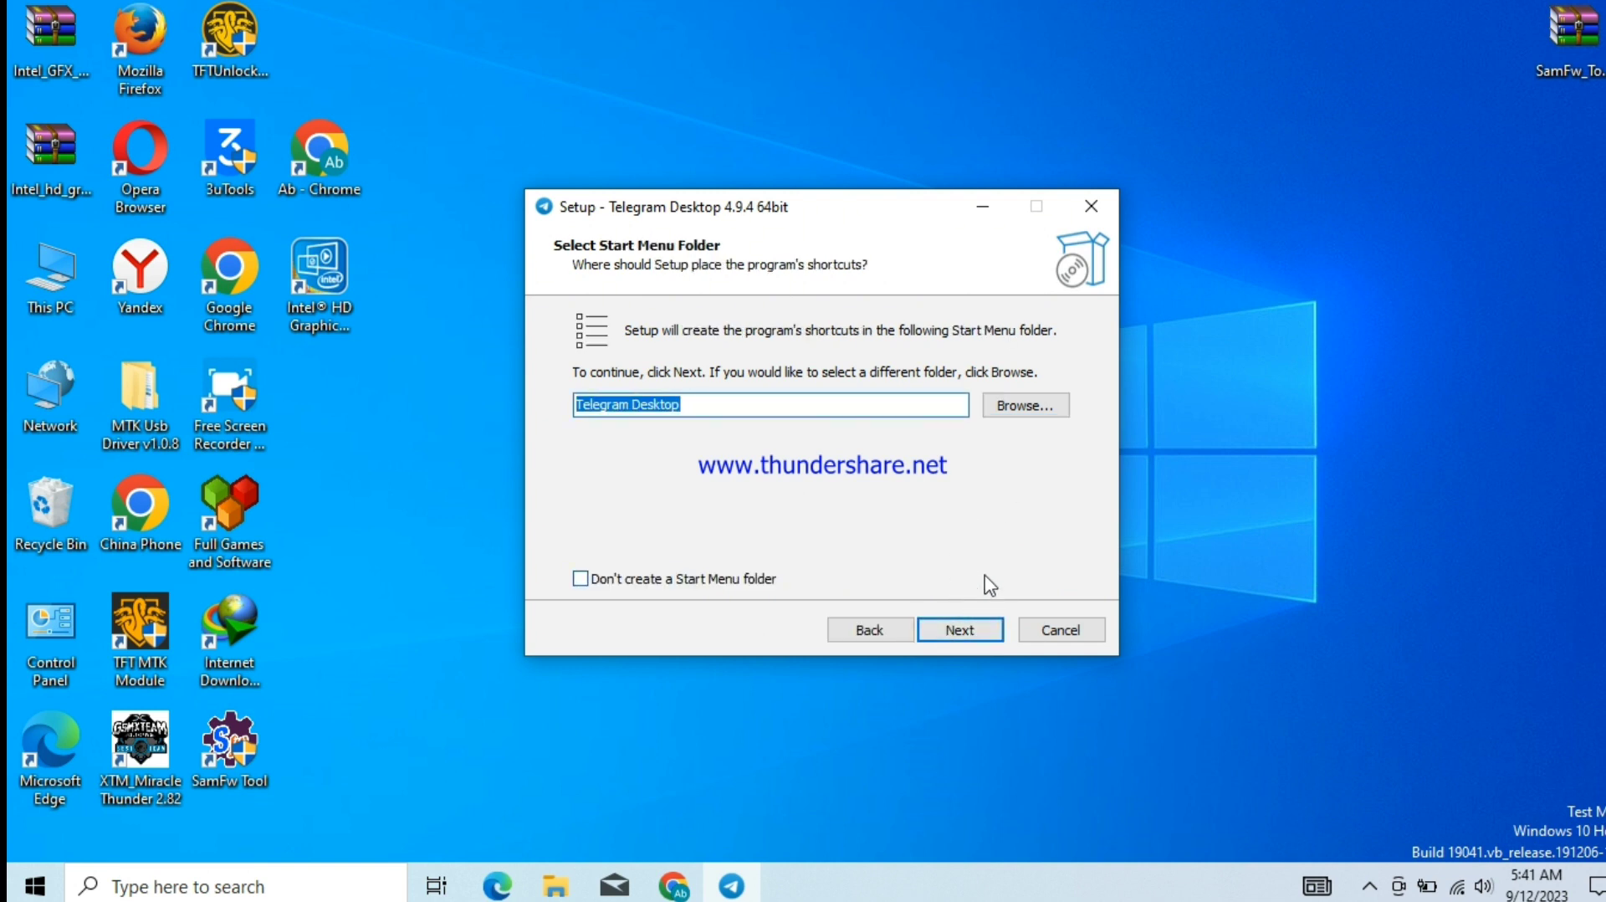
left_click(961, 629)
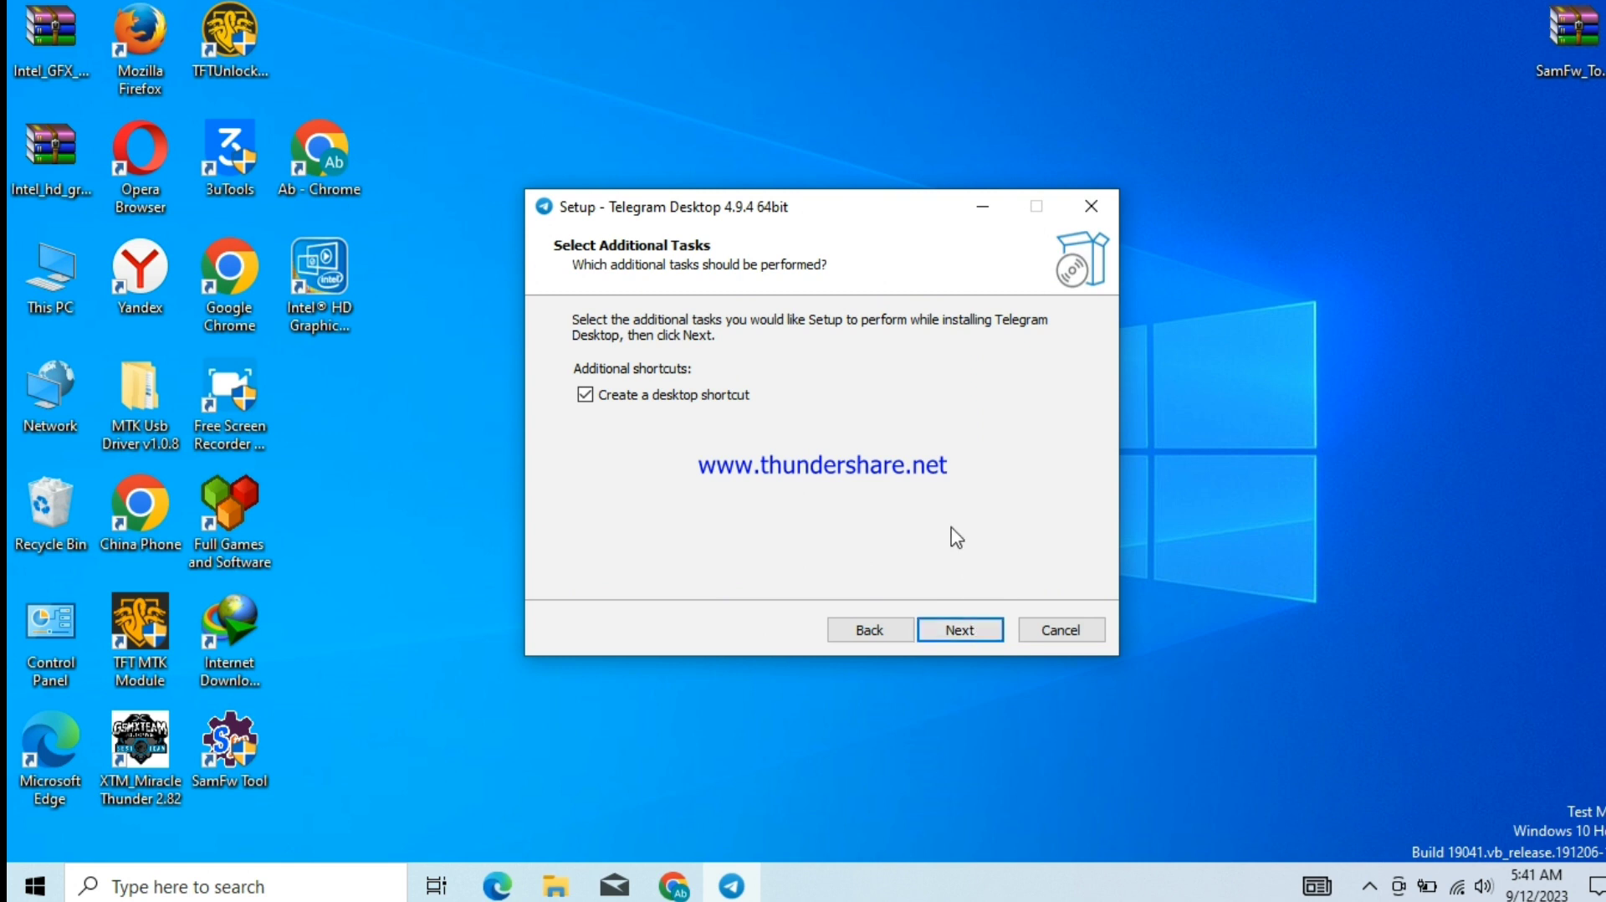
Turn off the desktop shortcut option and move the Ab - Chrome desktop icon one column farther right.
left_click(586, 397)
left_click(333, 157)
mouse_move(332, 152)
left_mouse_down()
mouse_move(452, 47)
mouse_move(426, 124)
mouse_move(342, 152)
left_mouse_up()
left_click(421, 142)
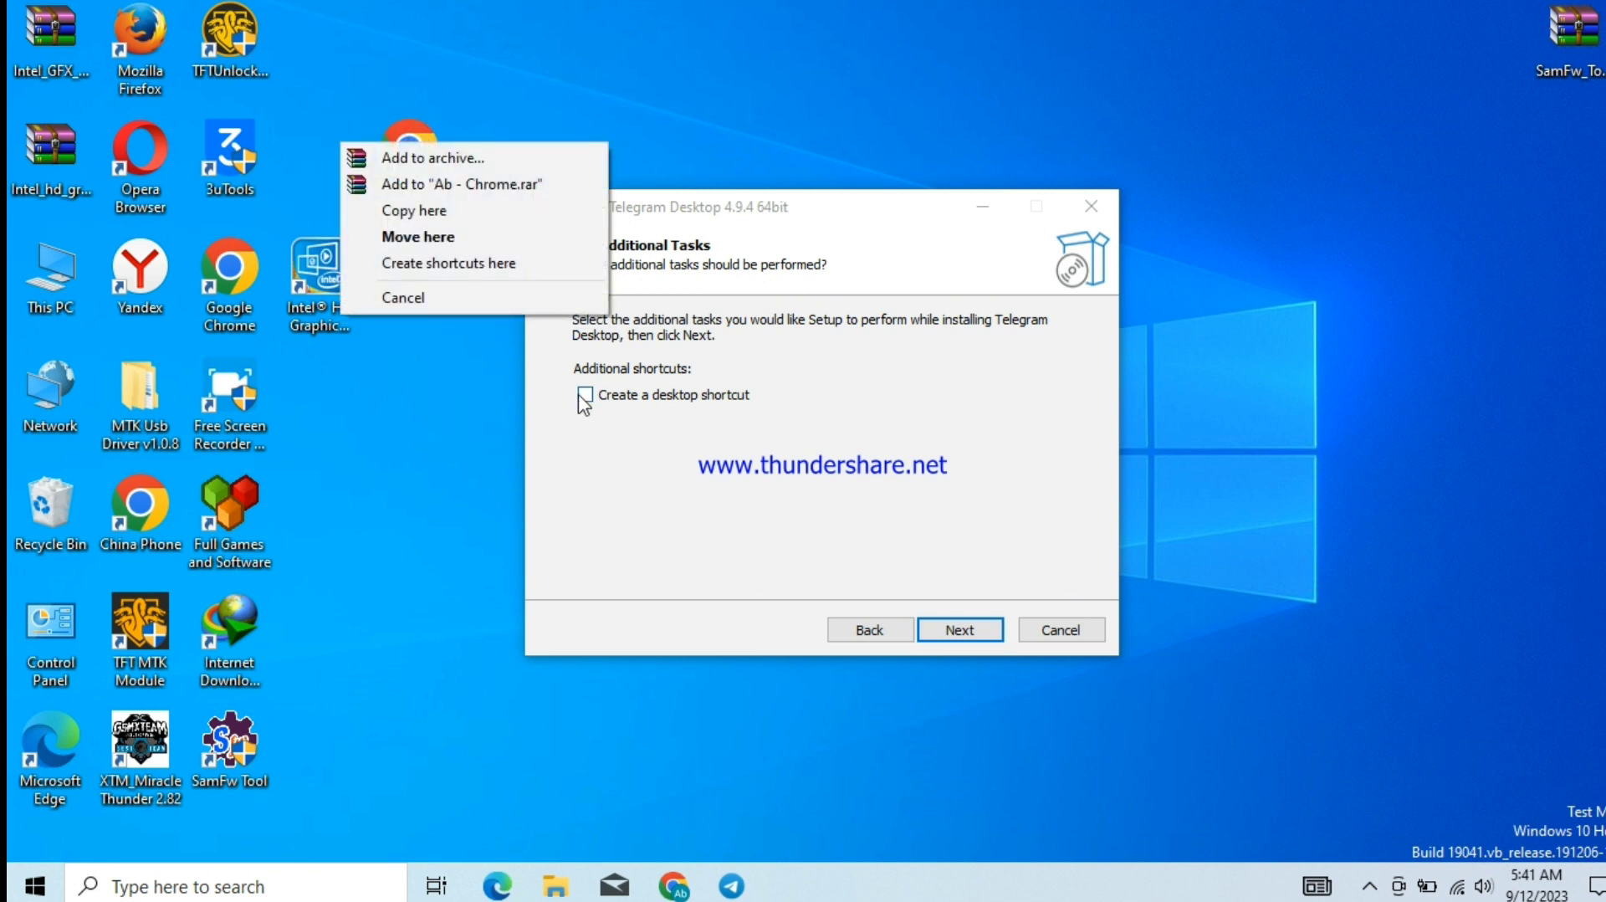
left_click(585, 395)
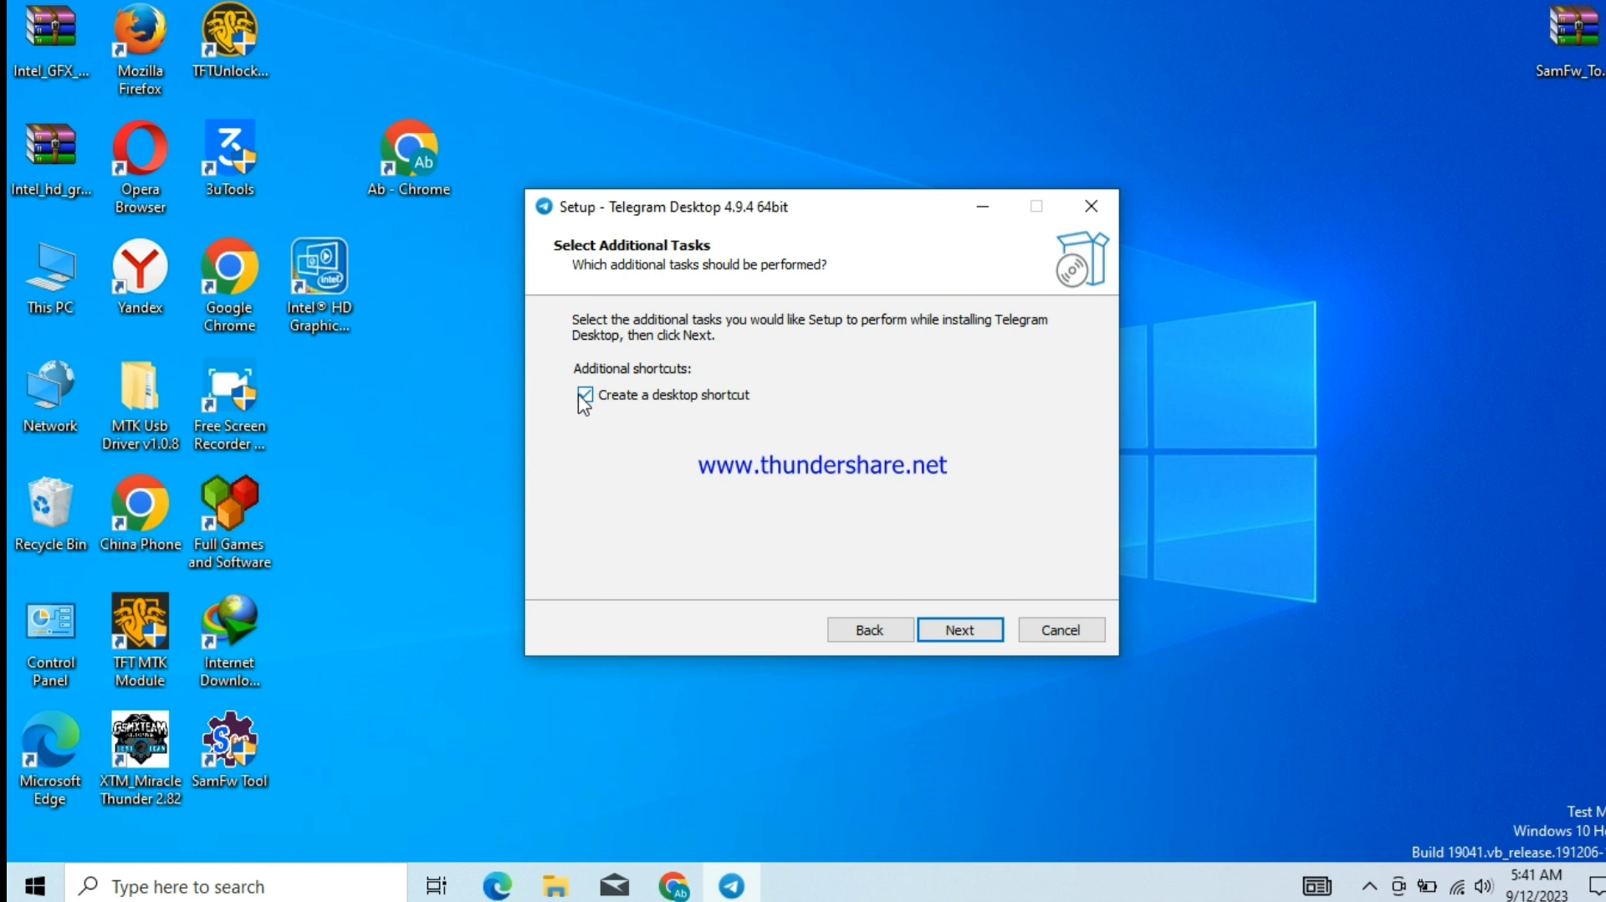
left_click(584, 395)
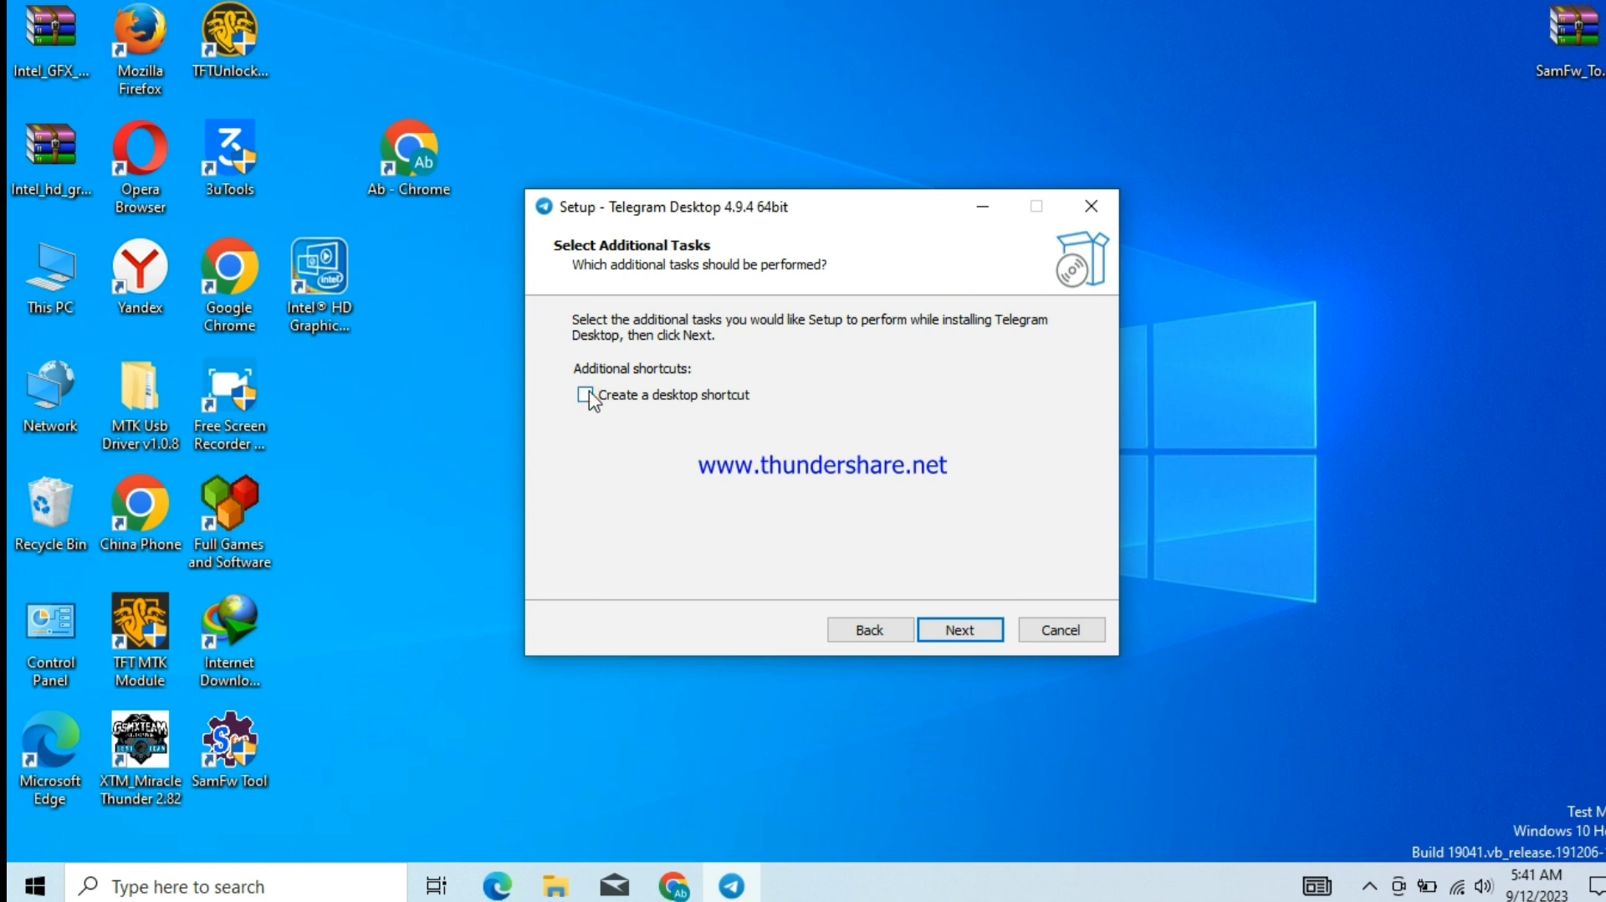
left_click(286, 878)
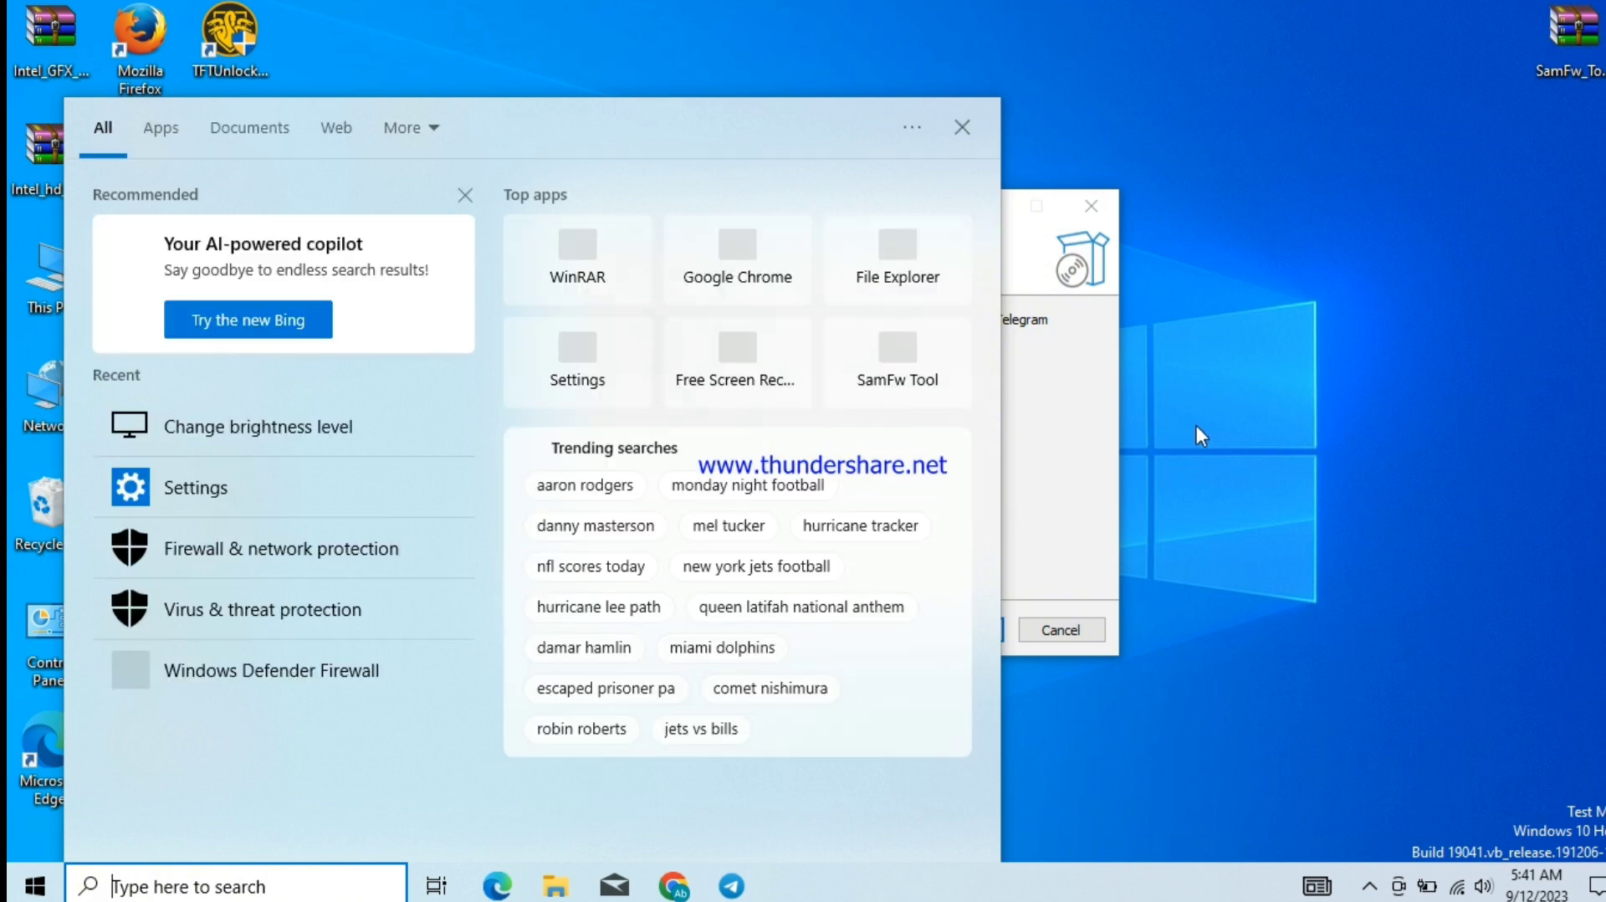
left_click(1196, 425)
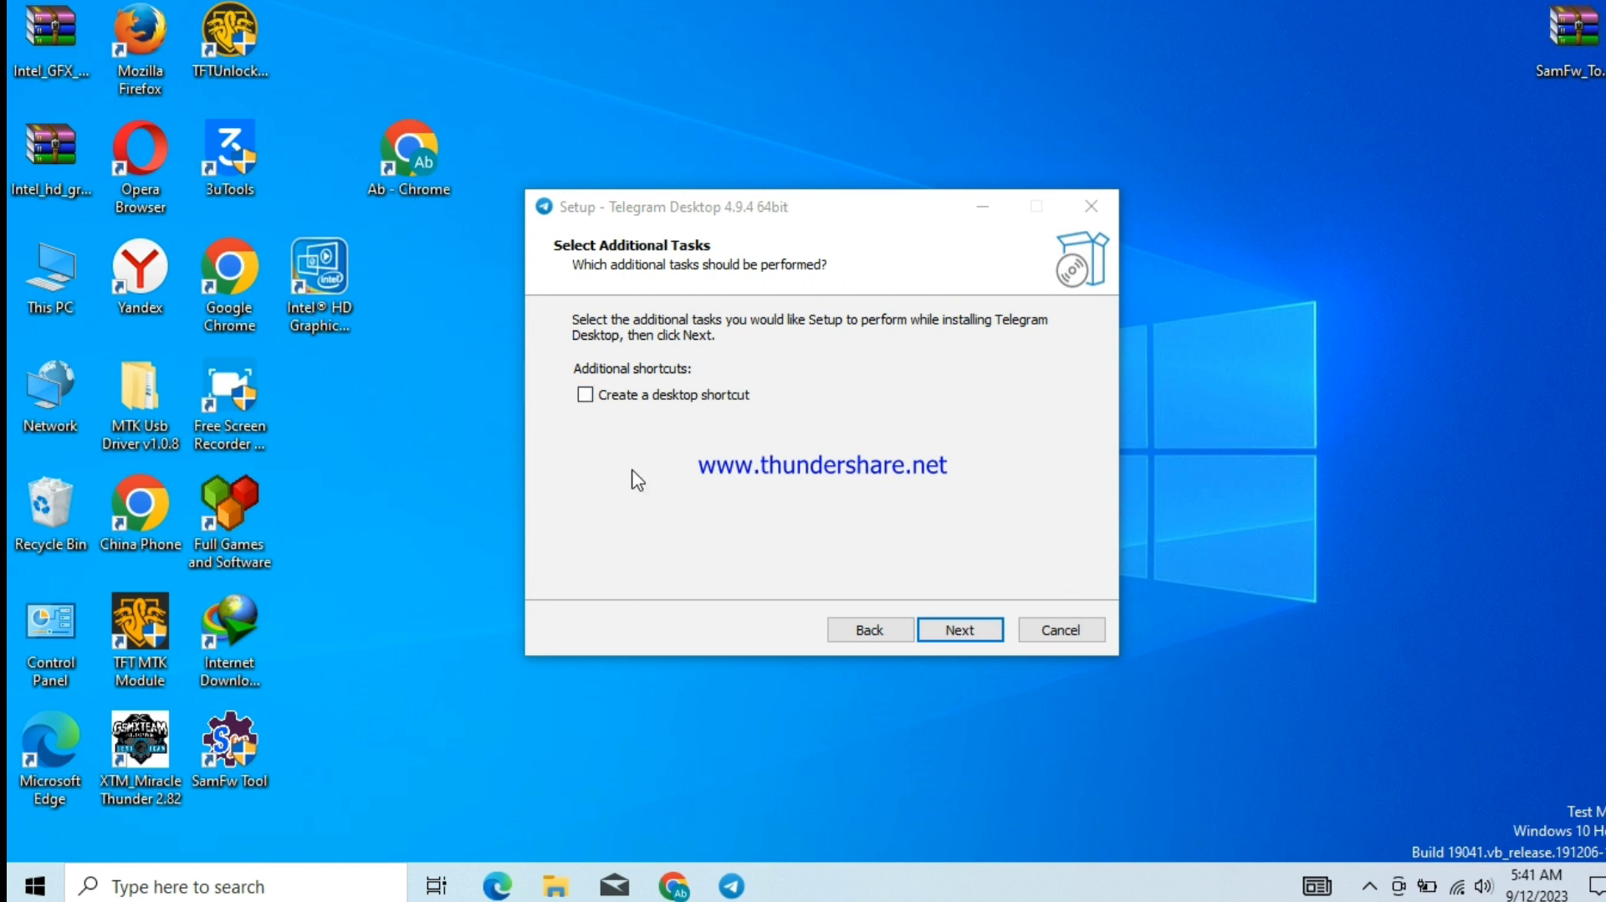
Enable creation of a desktop shortcut and install Telegram Desktop.
left_click(586, 398)
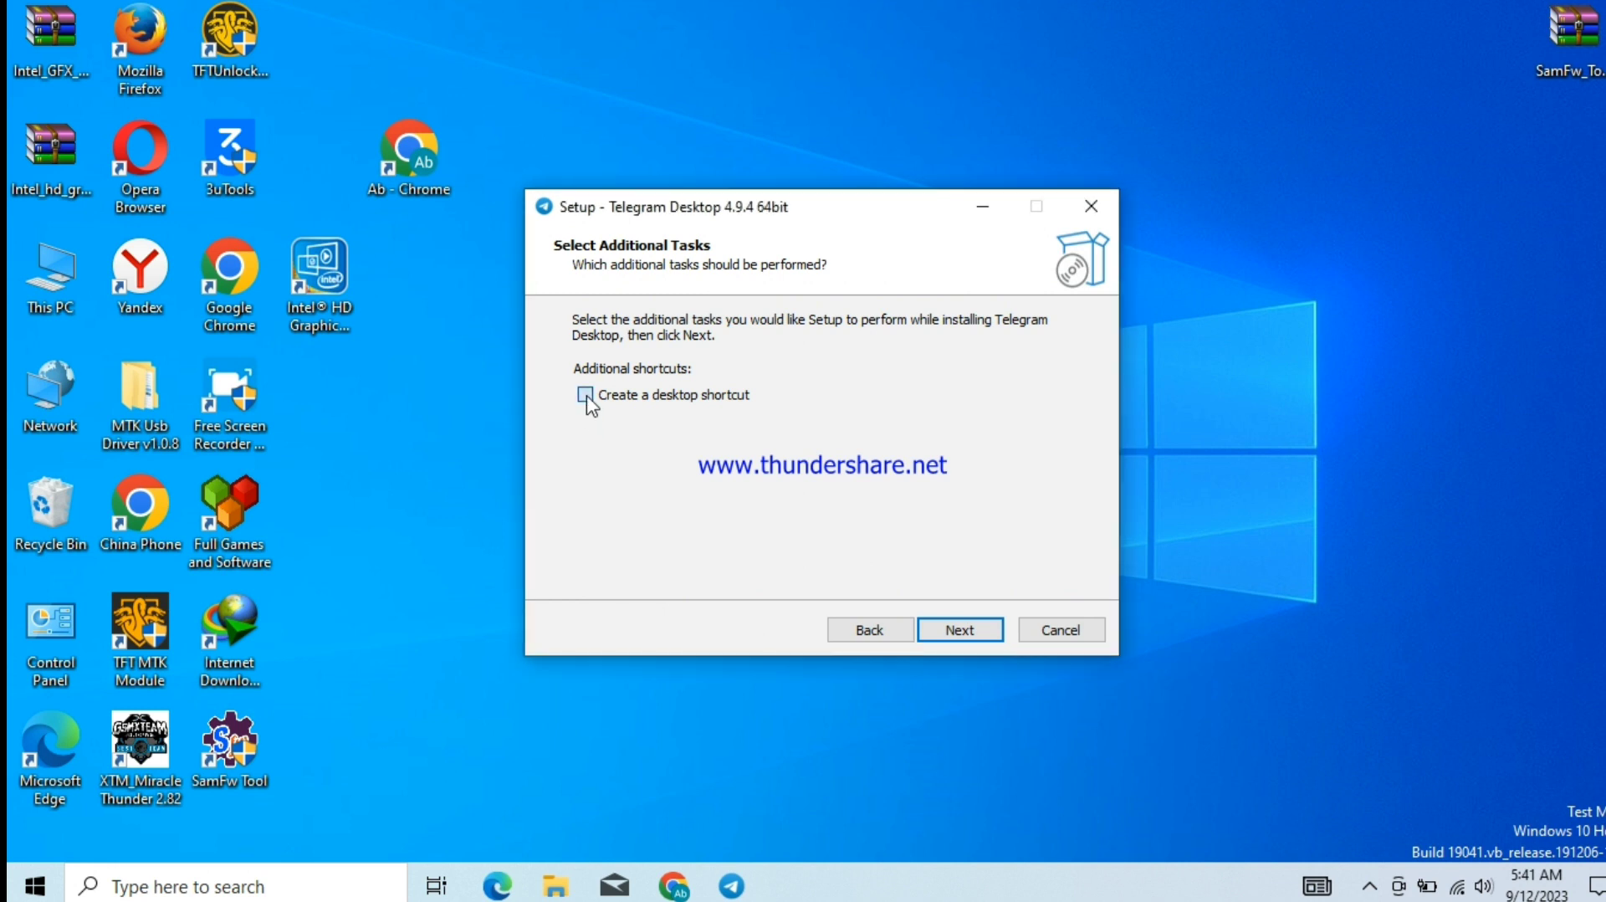
left_click(966, 634)
left_click(969, 631)
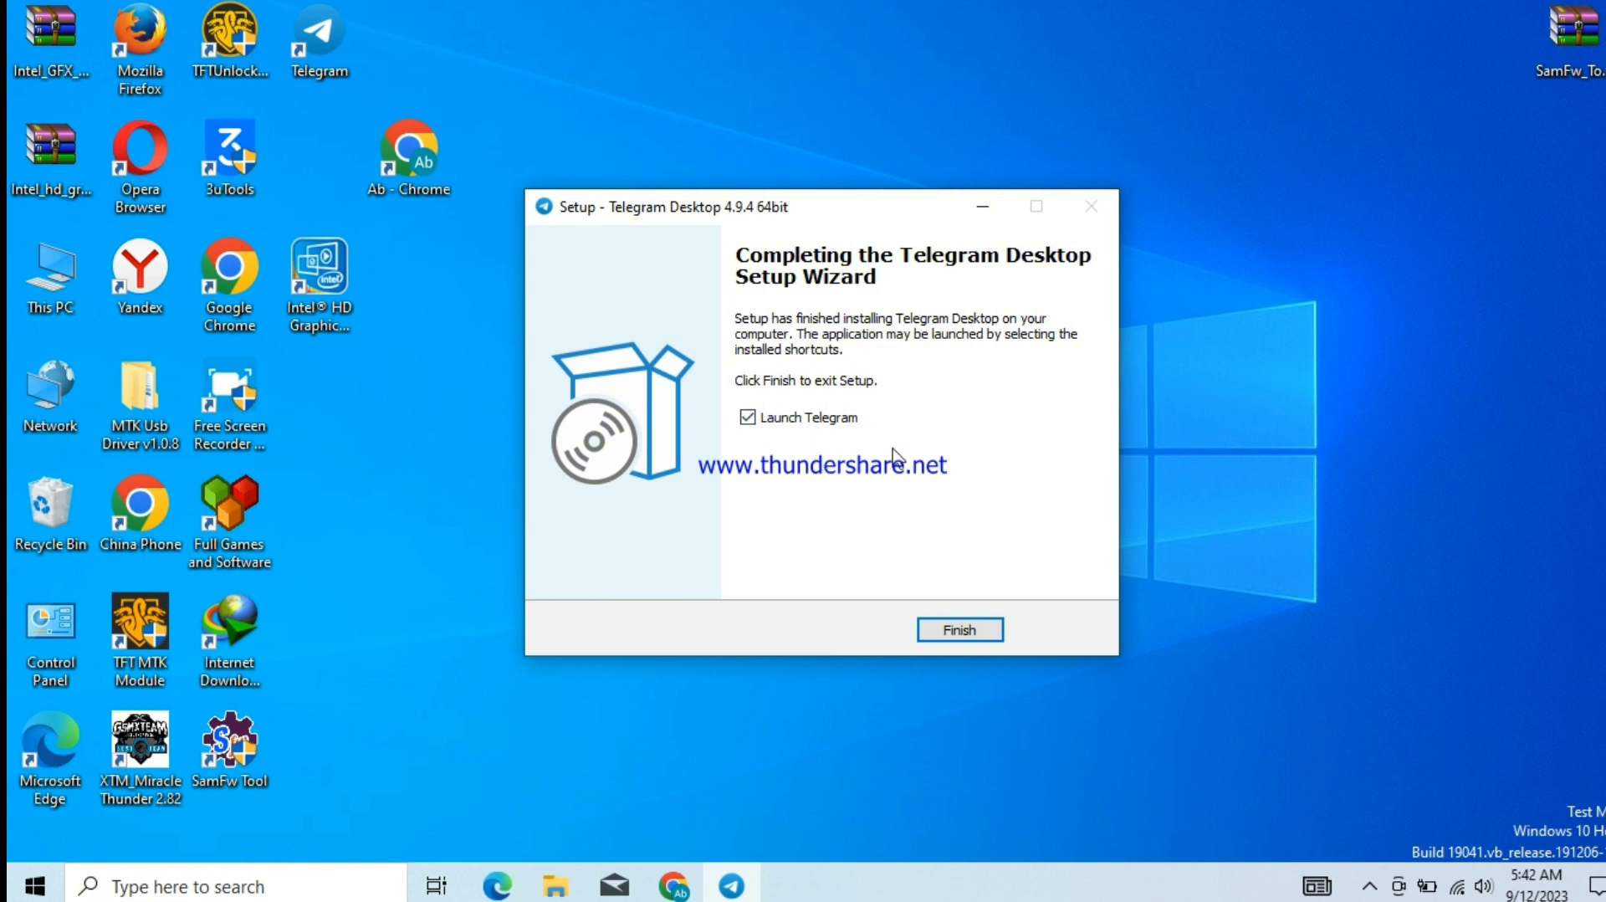
Finish the Telegram Desktop setup wizard after trying the Launch Telegram option.
left_click(782, 421)
left_click(756, 420)
left_click(968, 633)
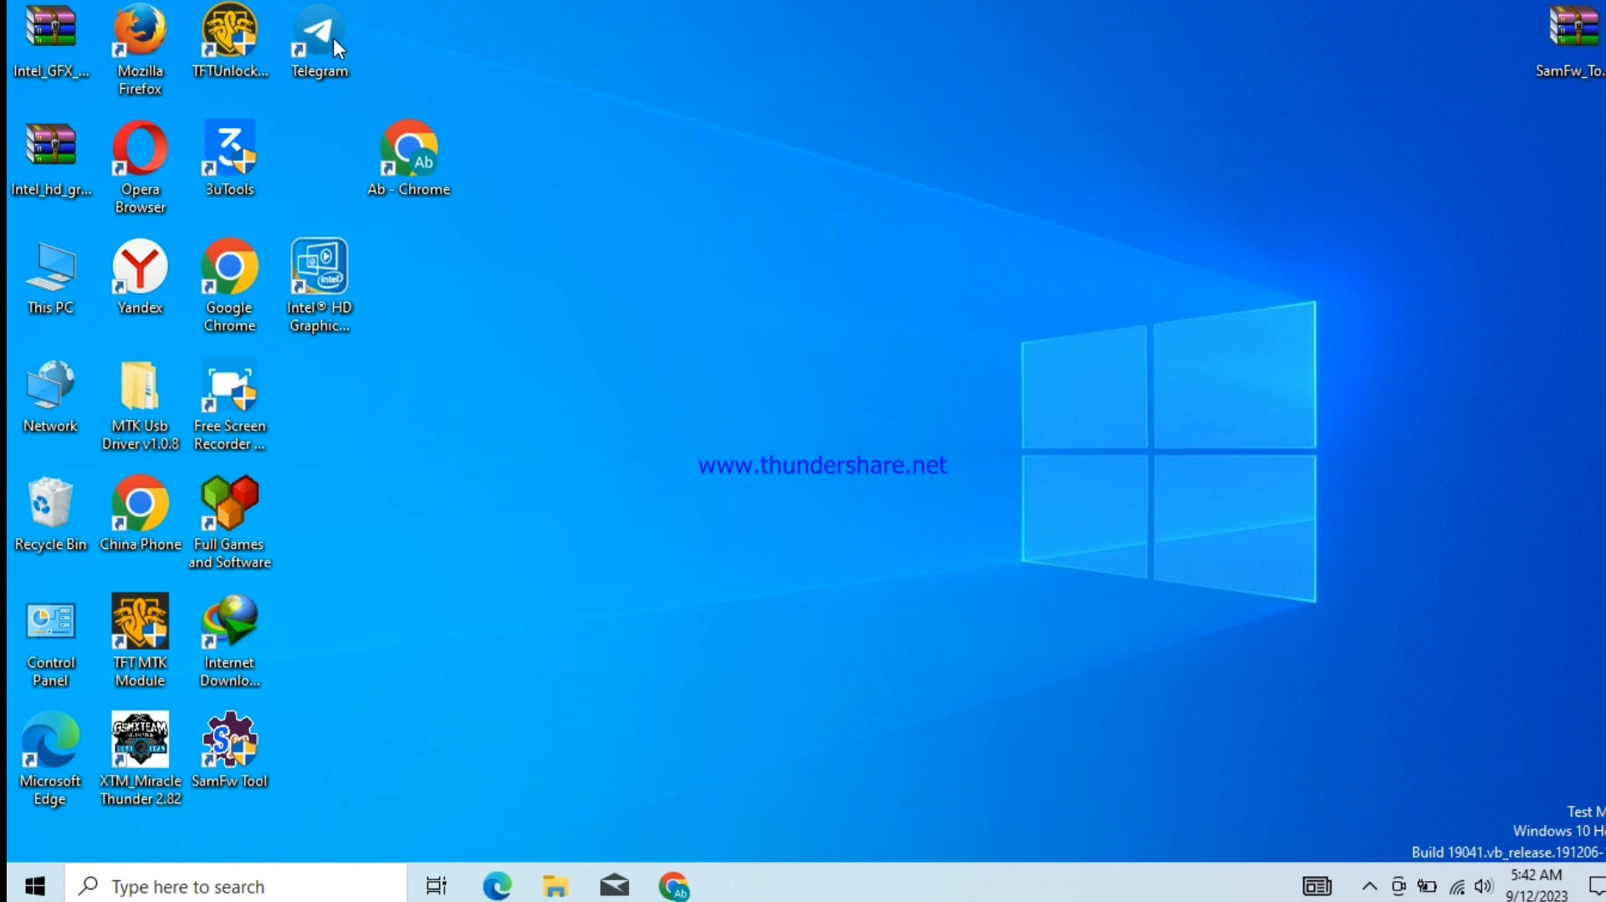
Move the Telegram desktop shortcut beside the Free Screen Recorder icon and open Telegram.
left_click_drag(333, 37, 543, 195)
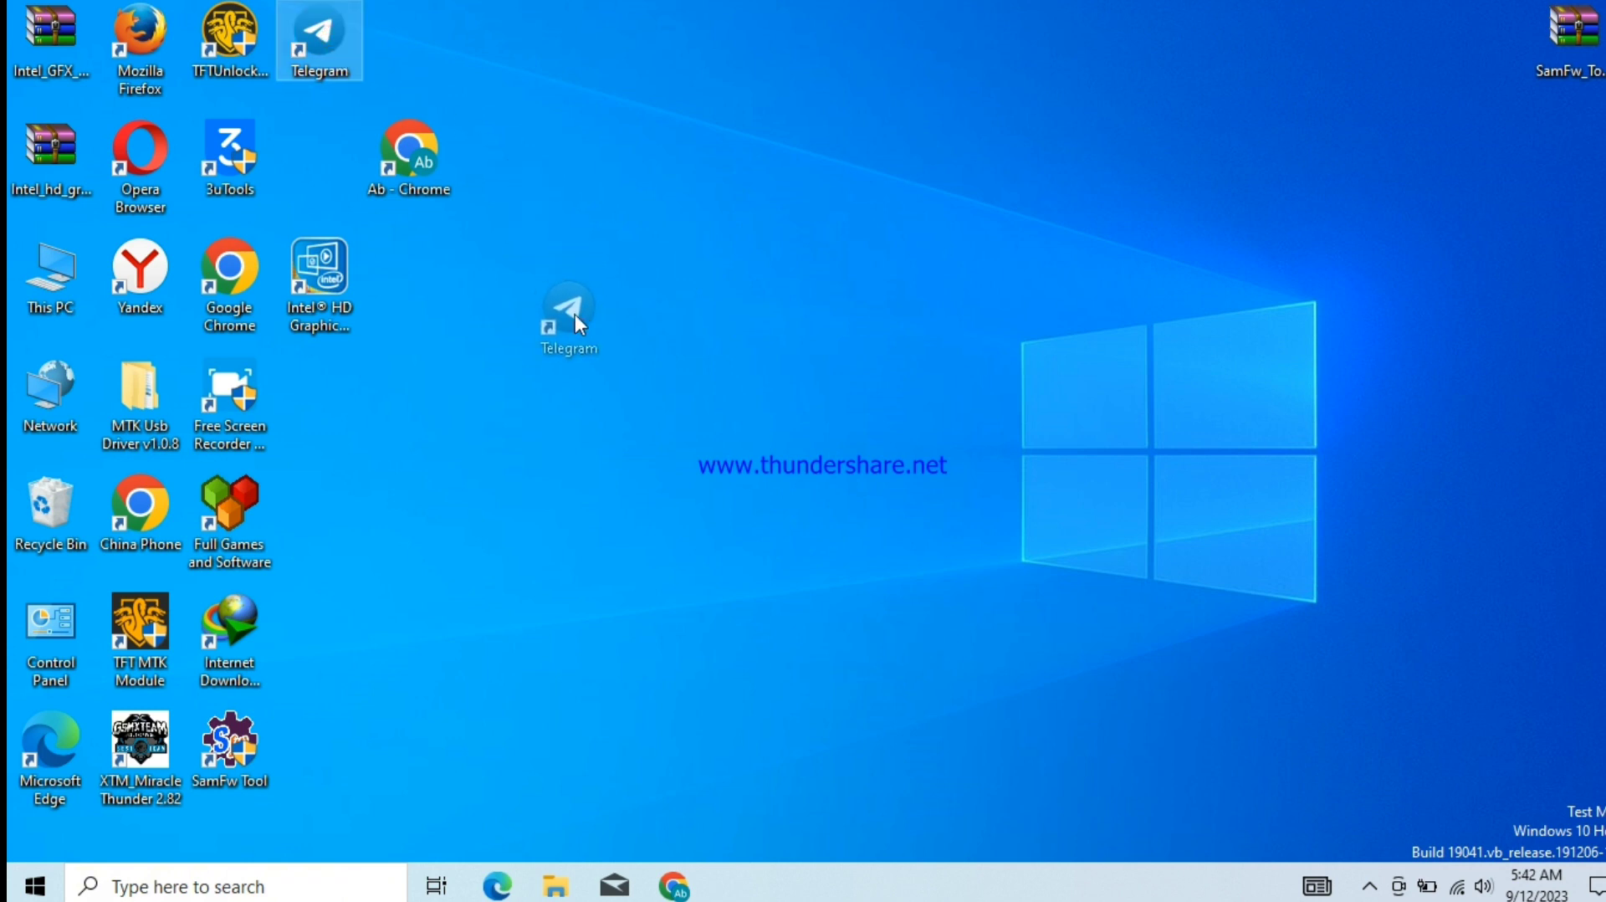
left_click_drag(576, 316, 348, 423)
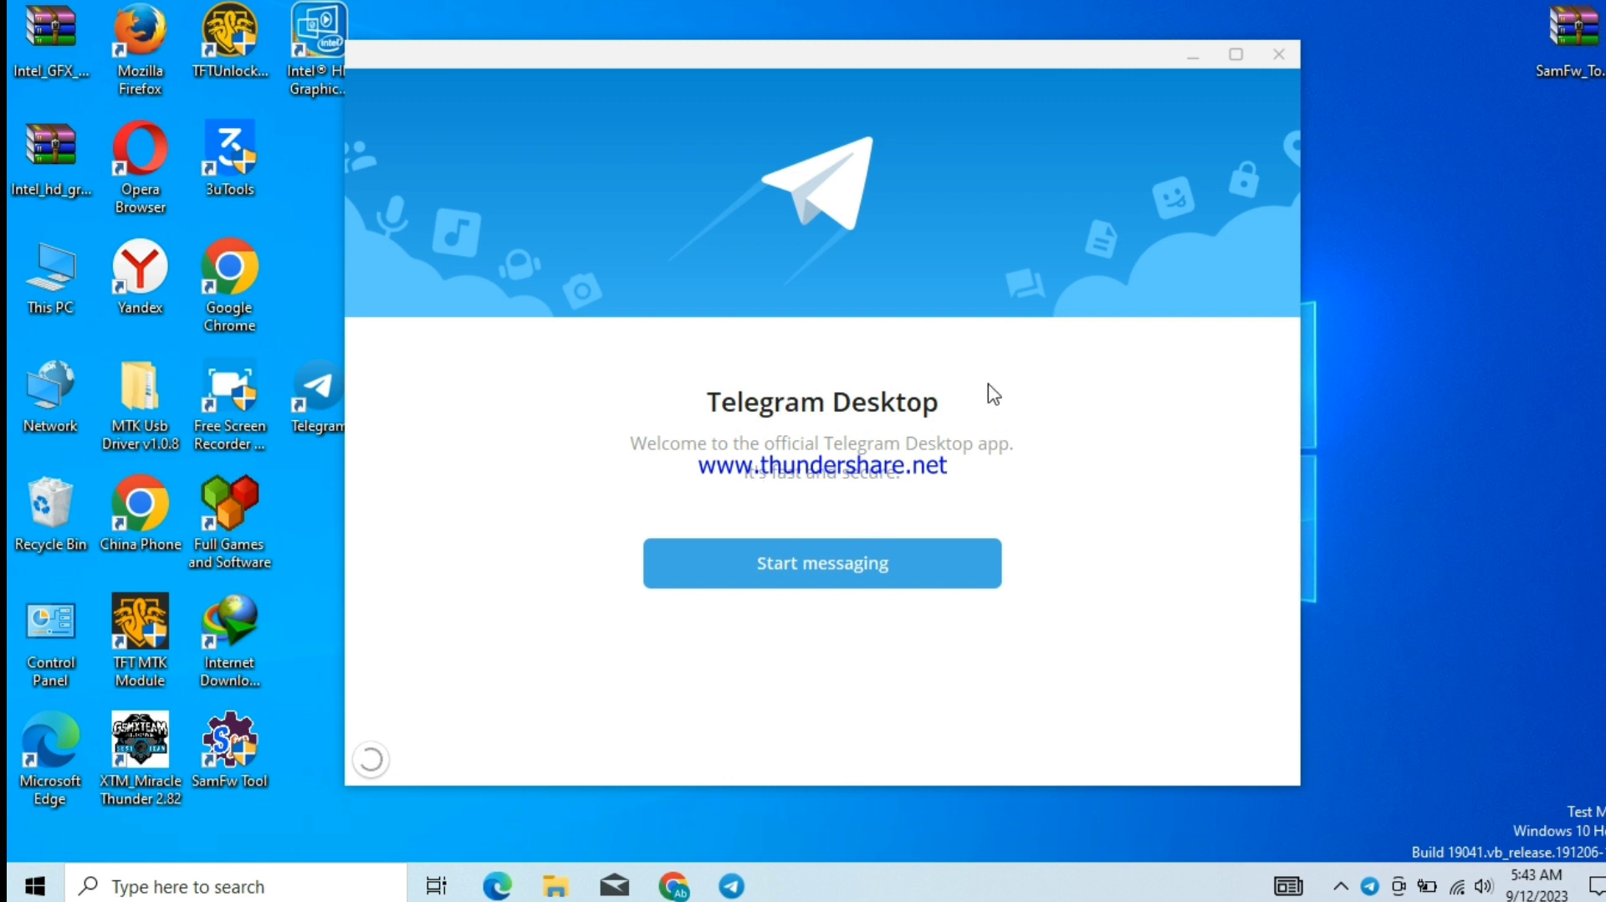
Start messaging in Telegram and switch from QR code login to phone number login.
left_click(847, 580)
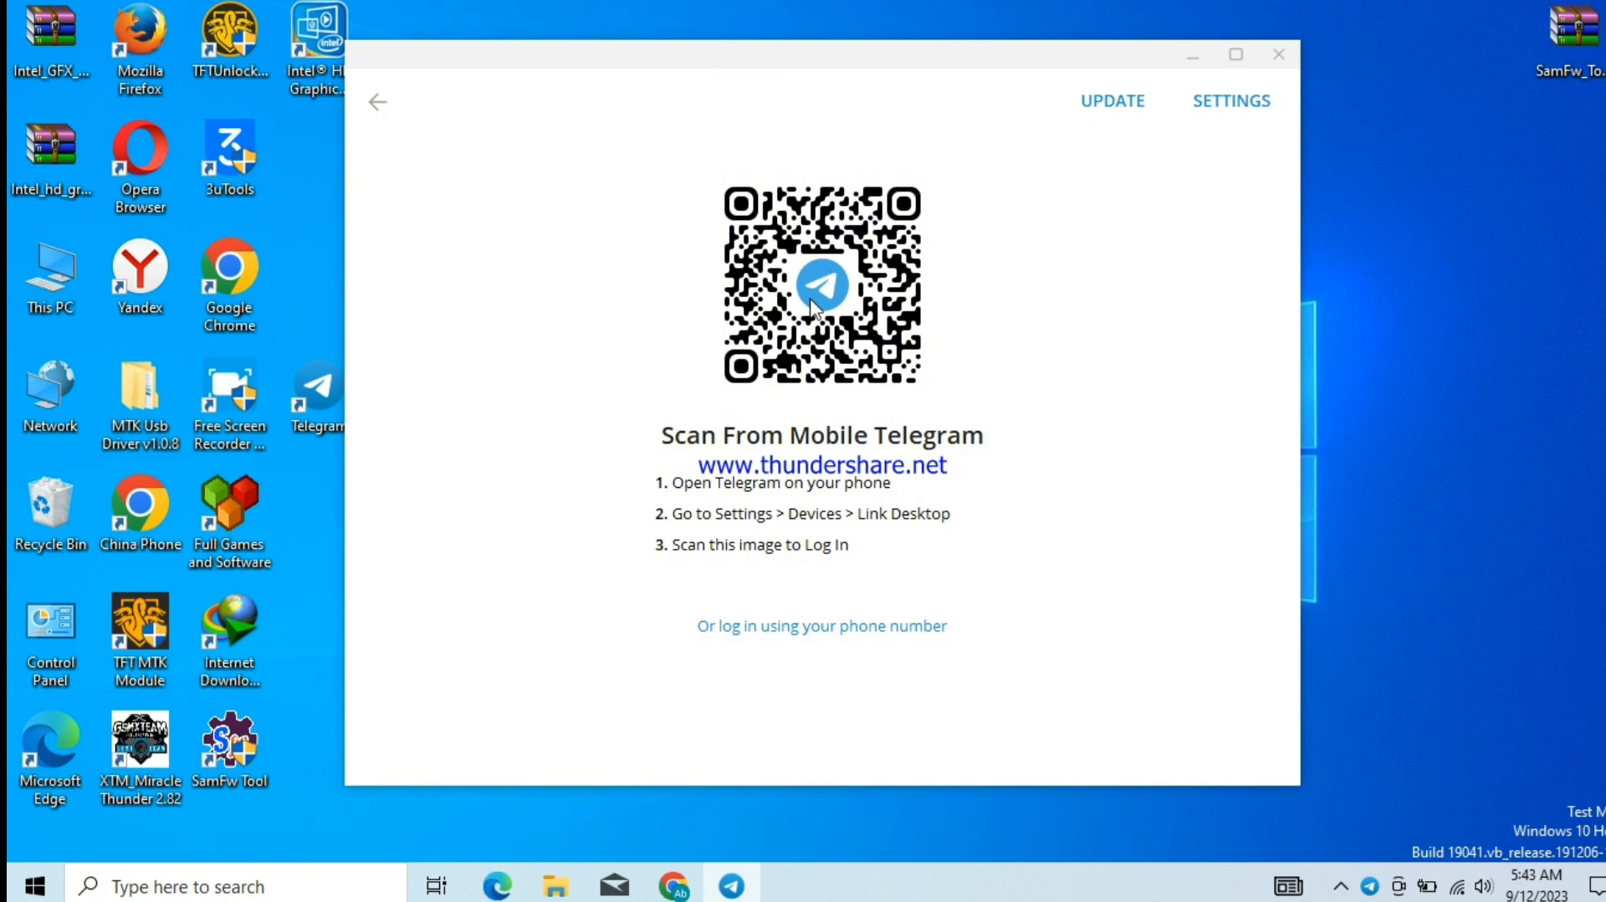
left_click(866, 629)
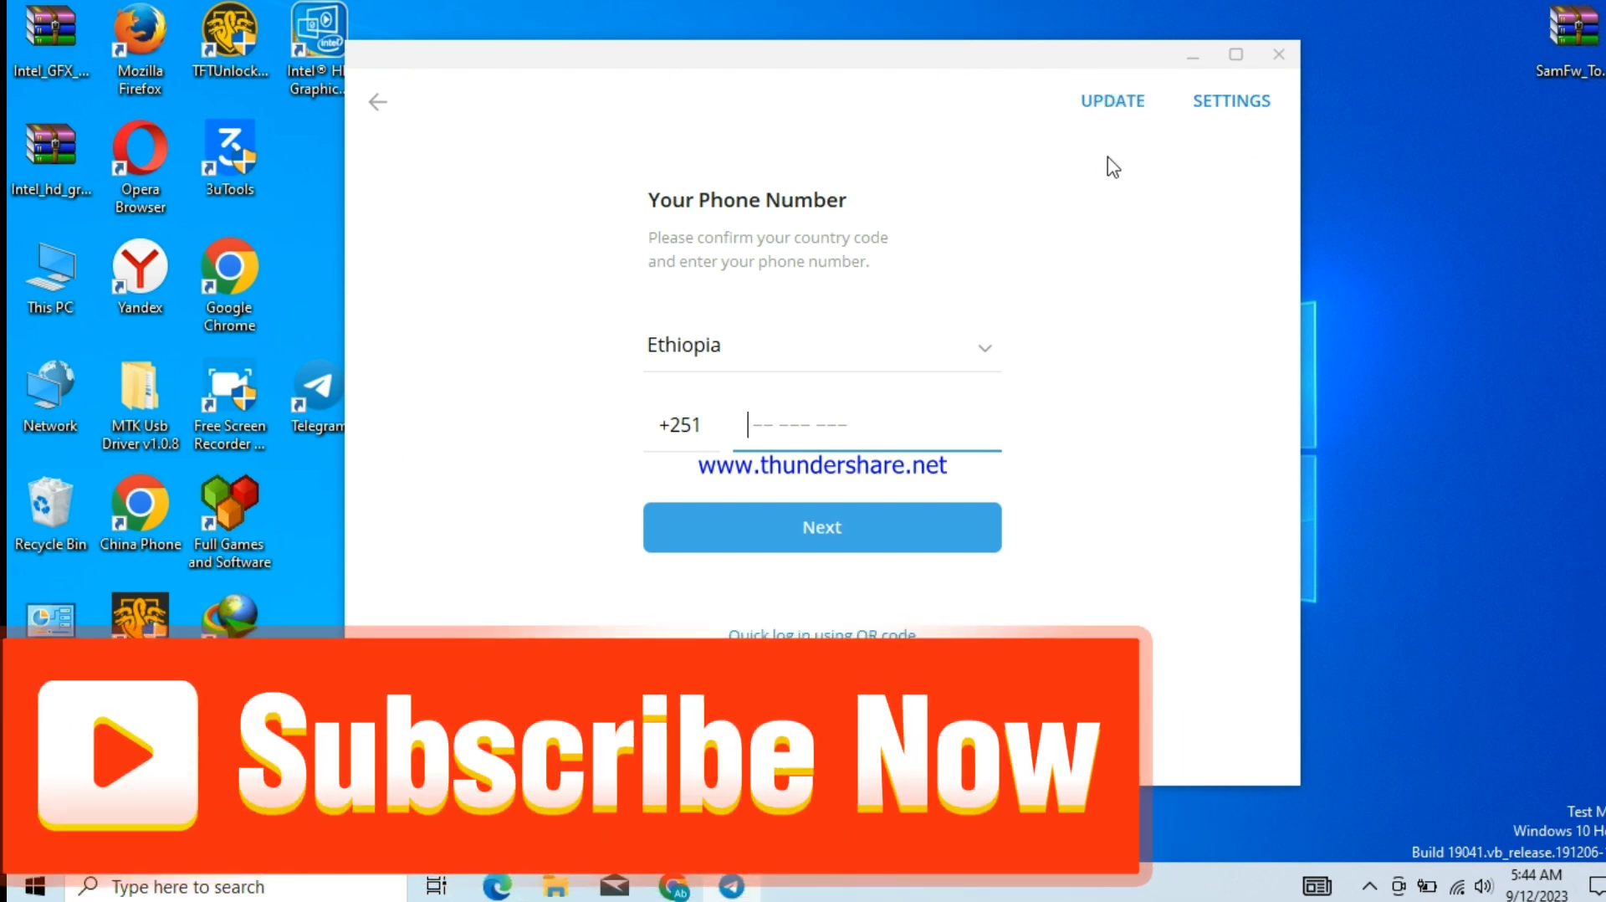
Update Telegram Desktop and bring up the QR code login page again after the restart.
left_click(1136, 100)
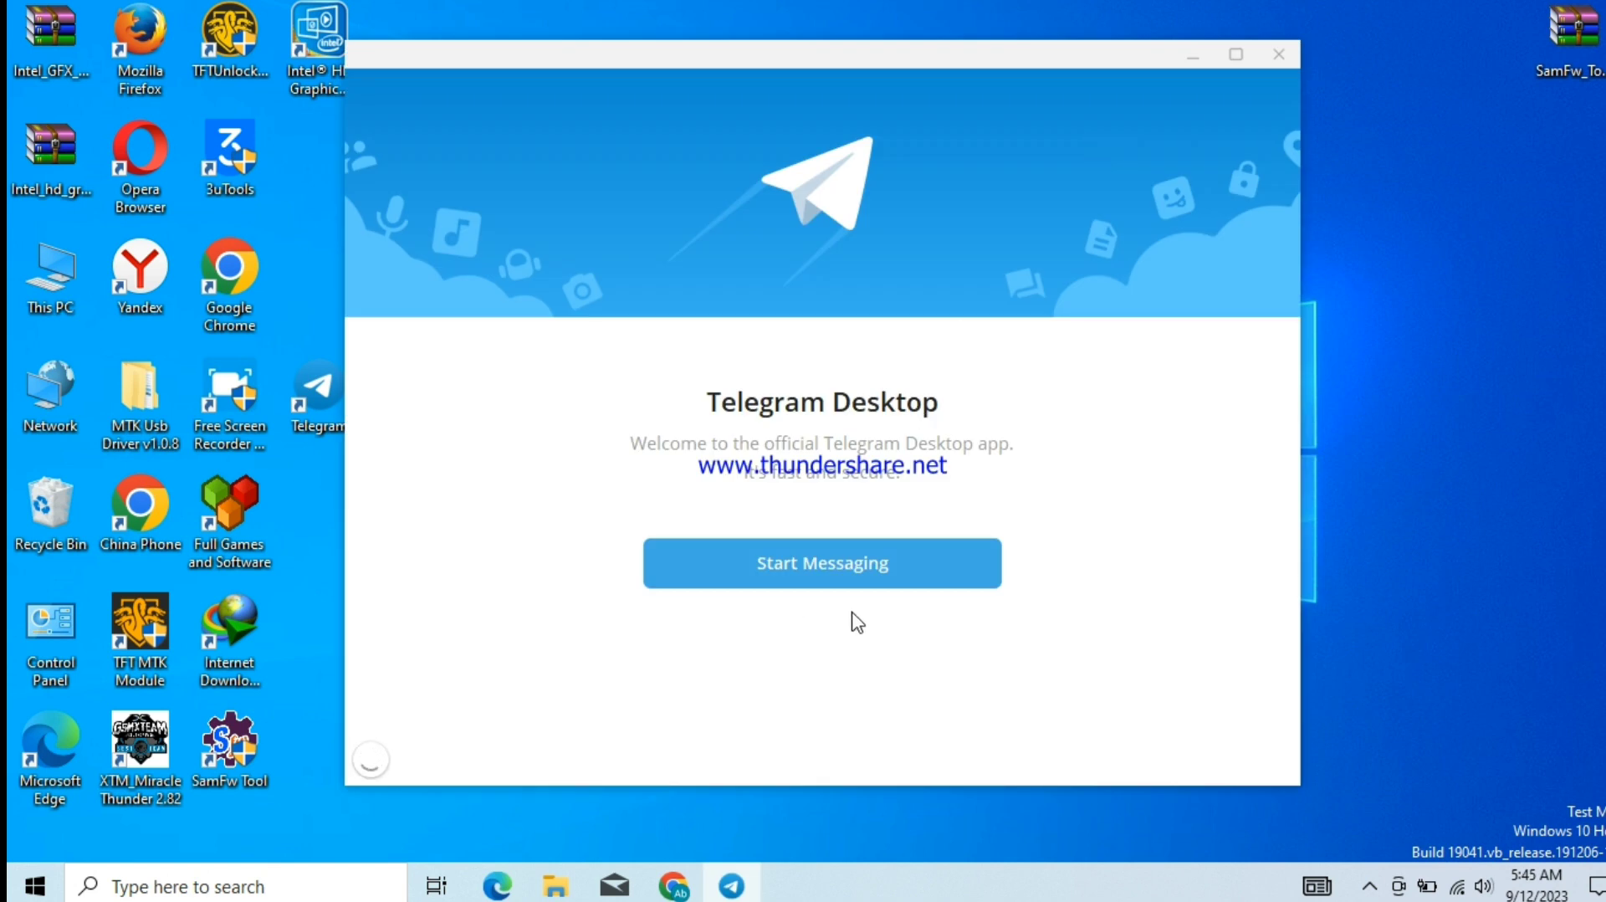
left_click(868, 577)
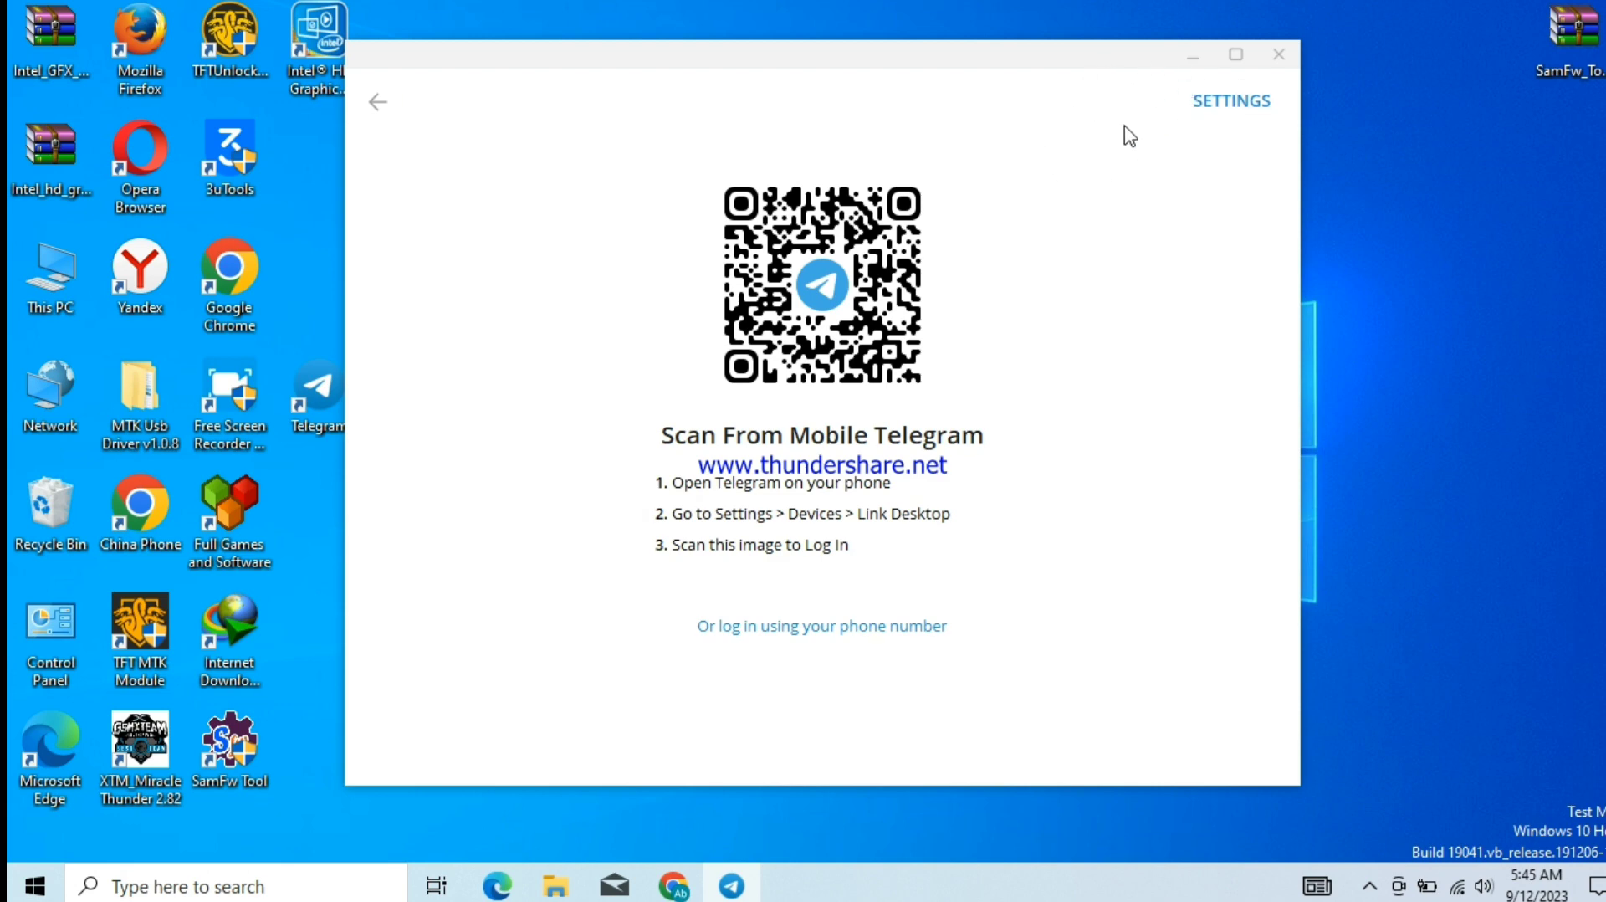
Close the Telegram window and refresh the desktop.
left_click(1279, 56)
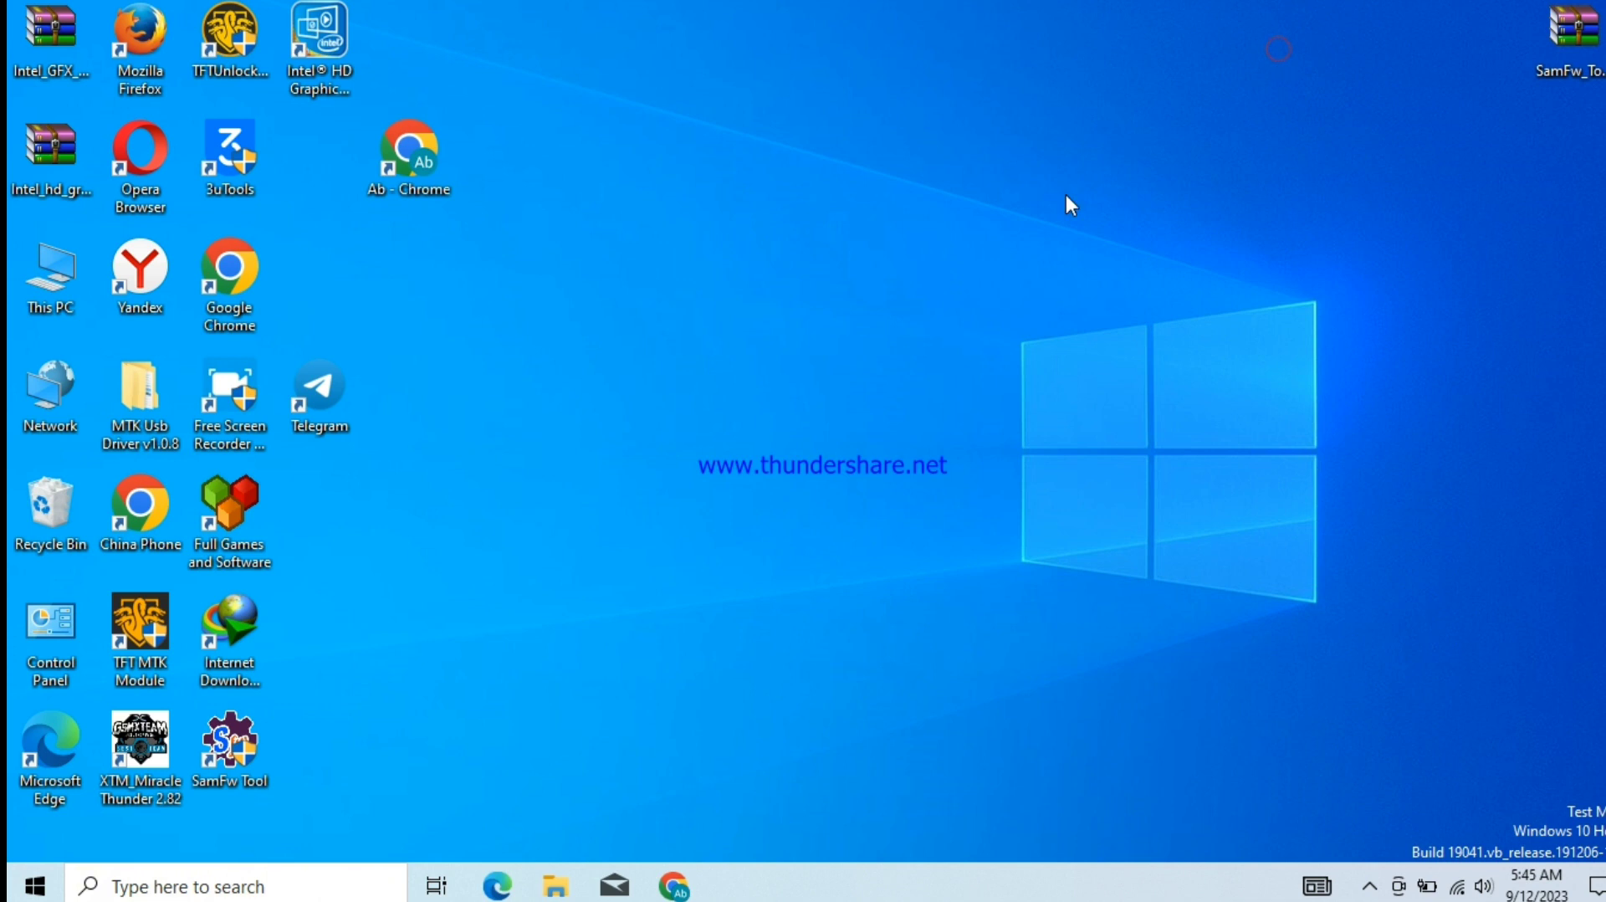
right_click(918, 218)
left_click(1019, 283)
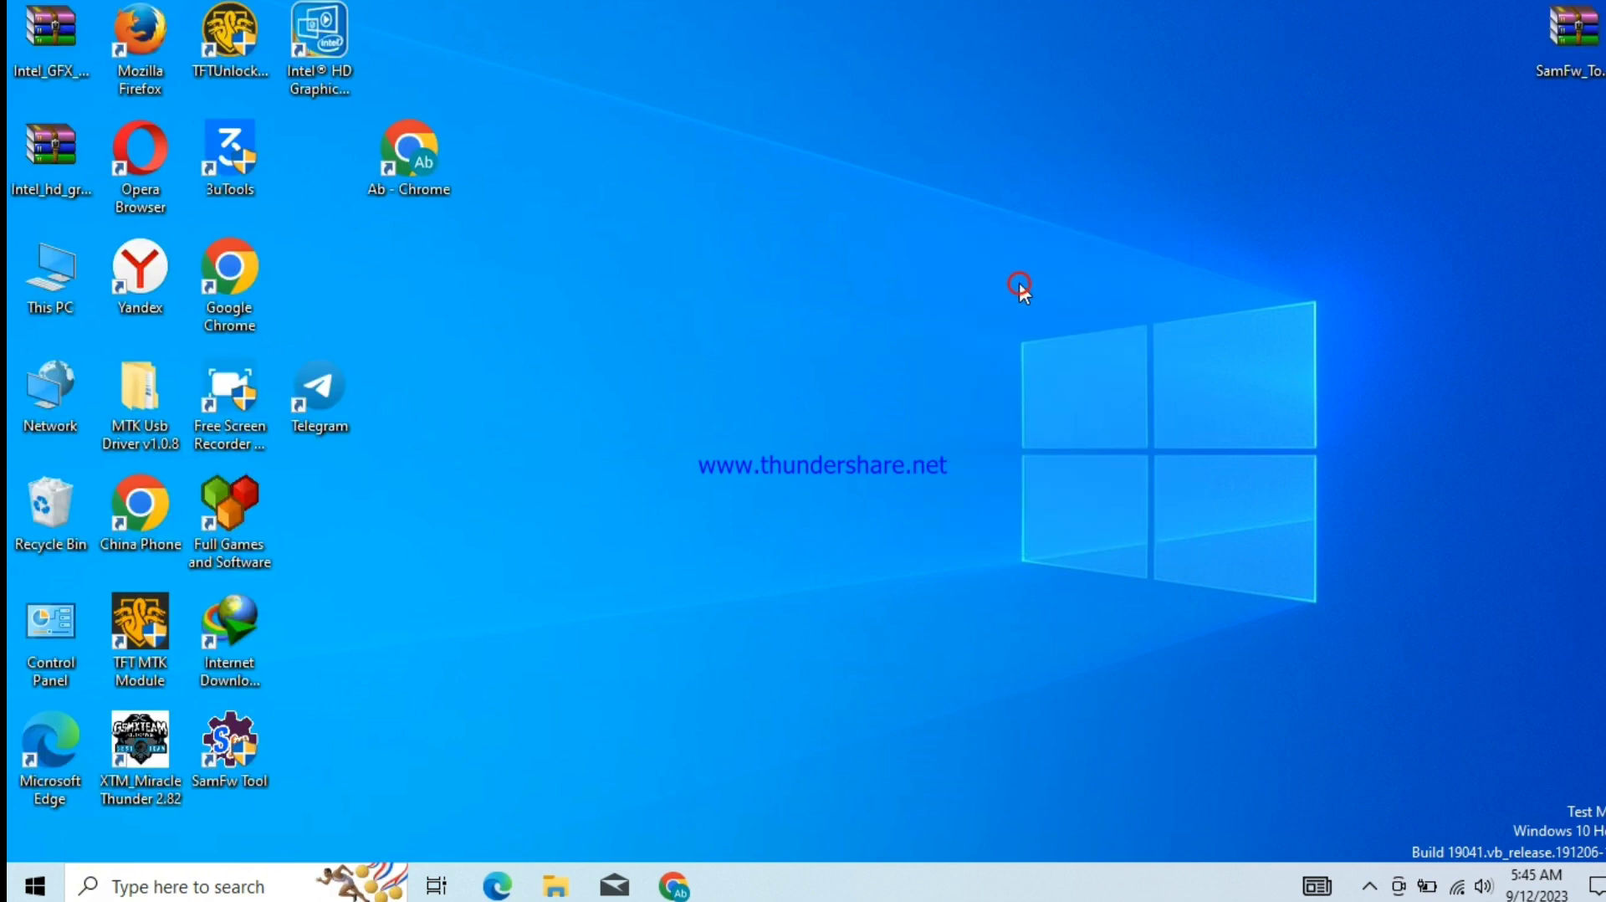